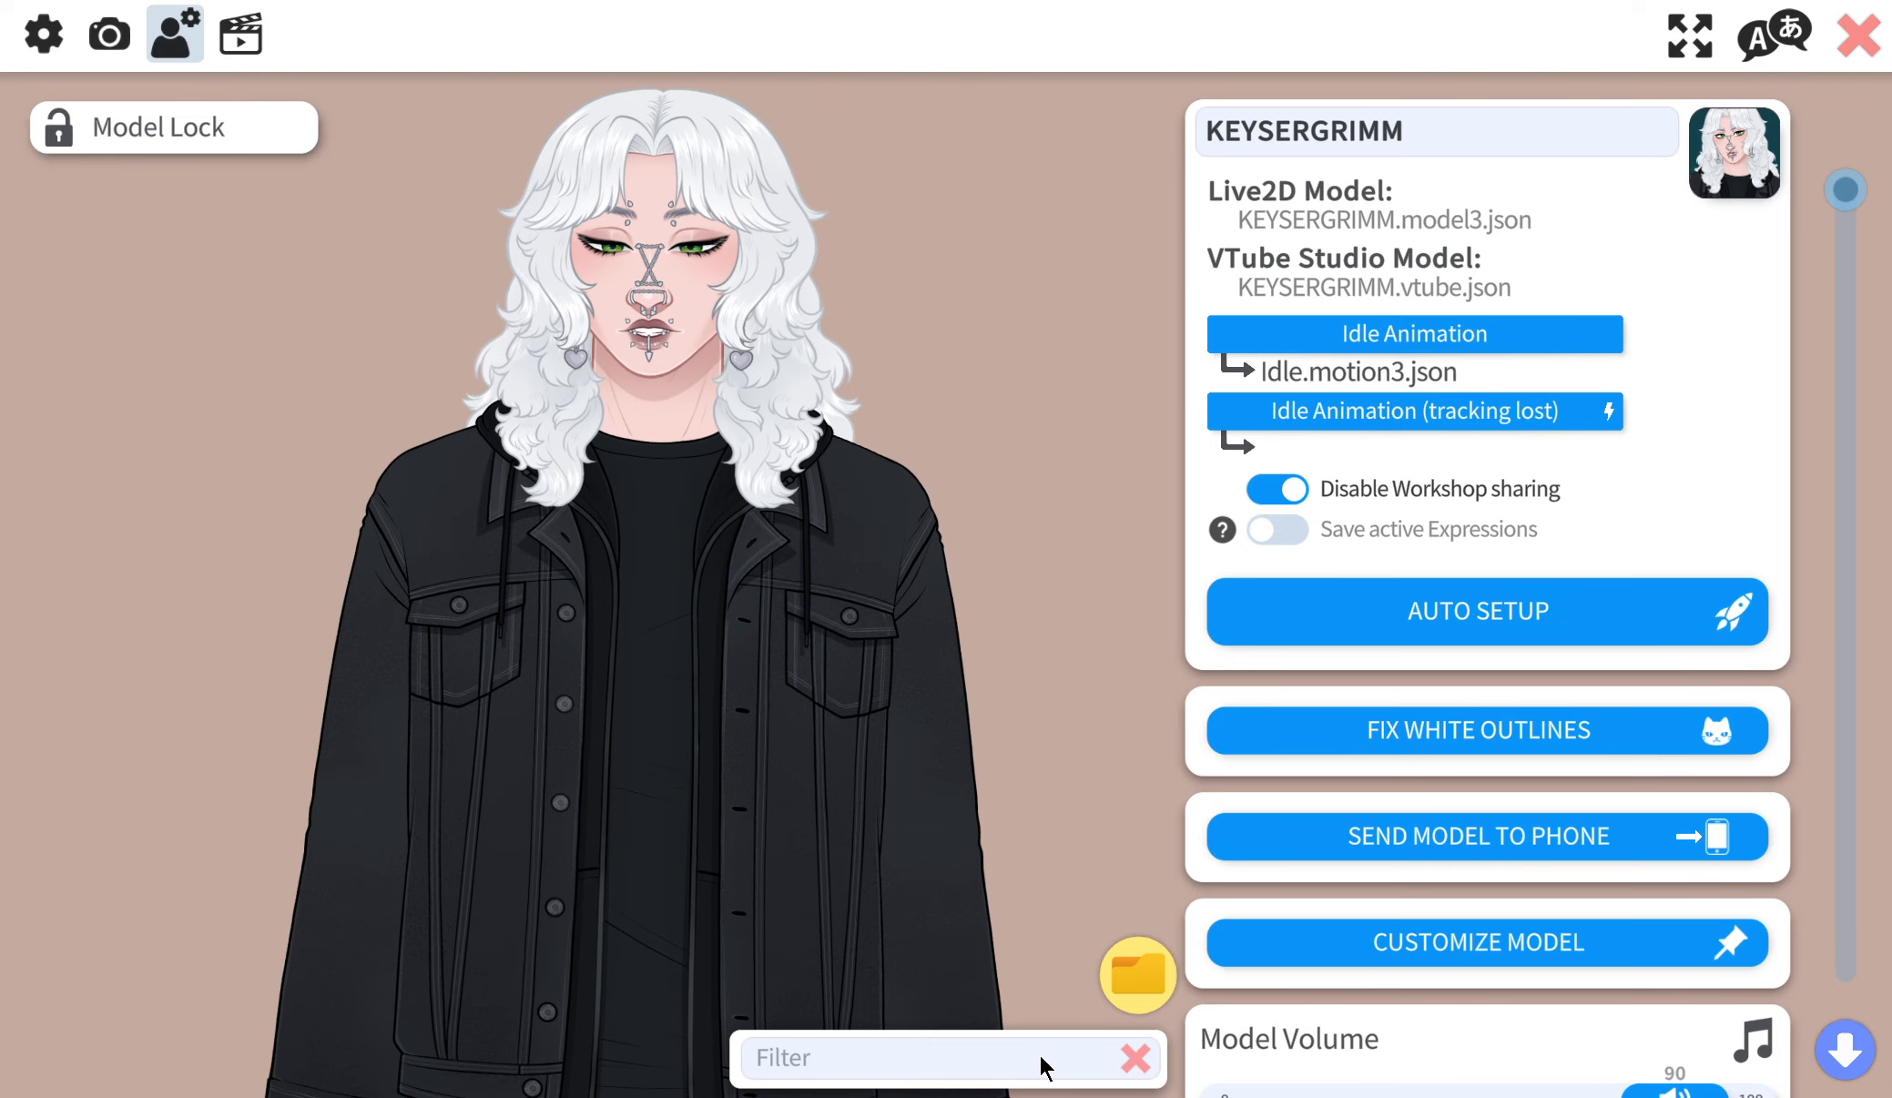
- Filter the model parameters by "position" and look through the Lean X, Lean Y and Lean Z mappings
type("position")
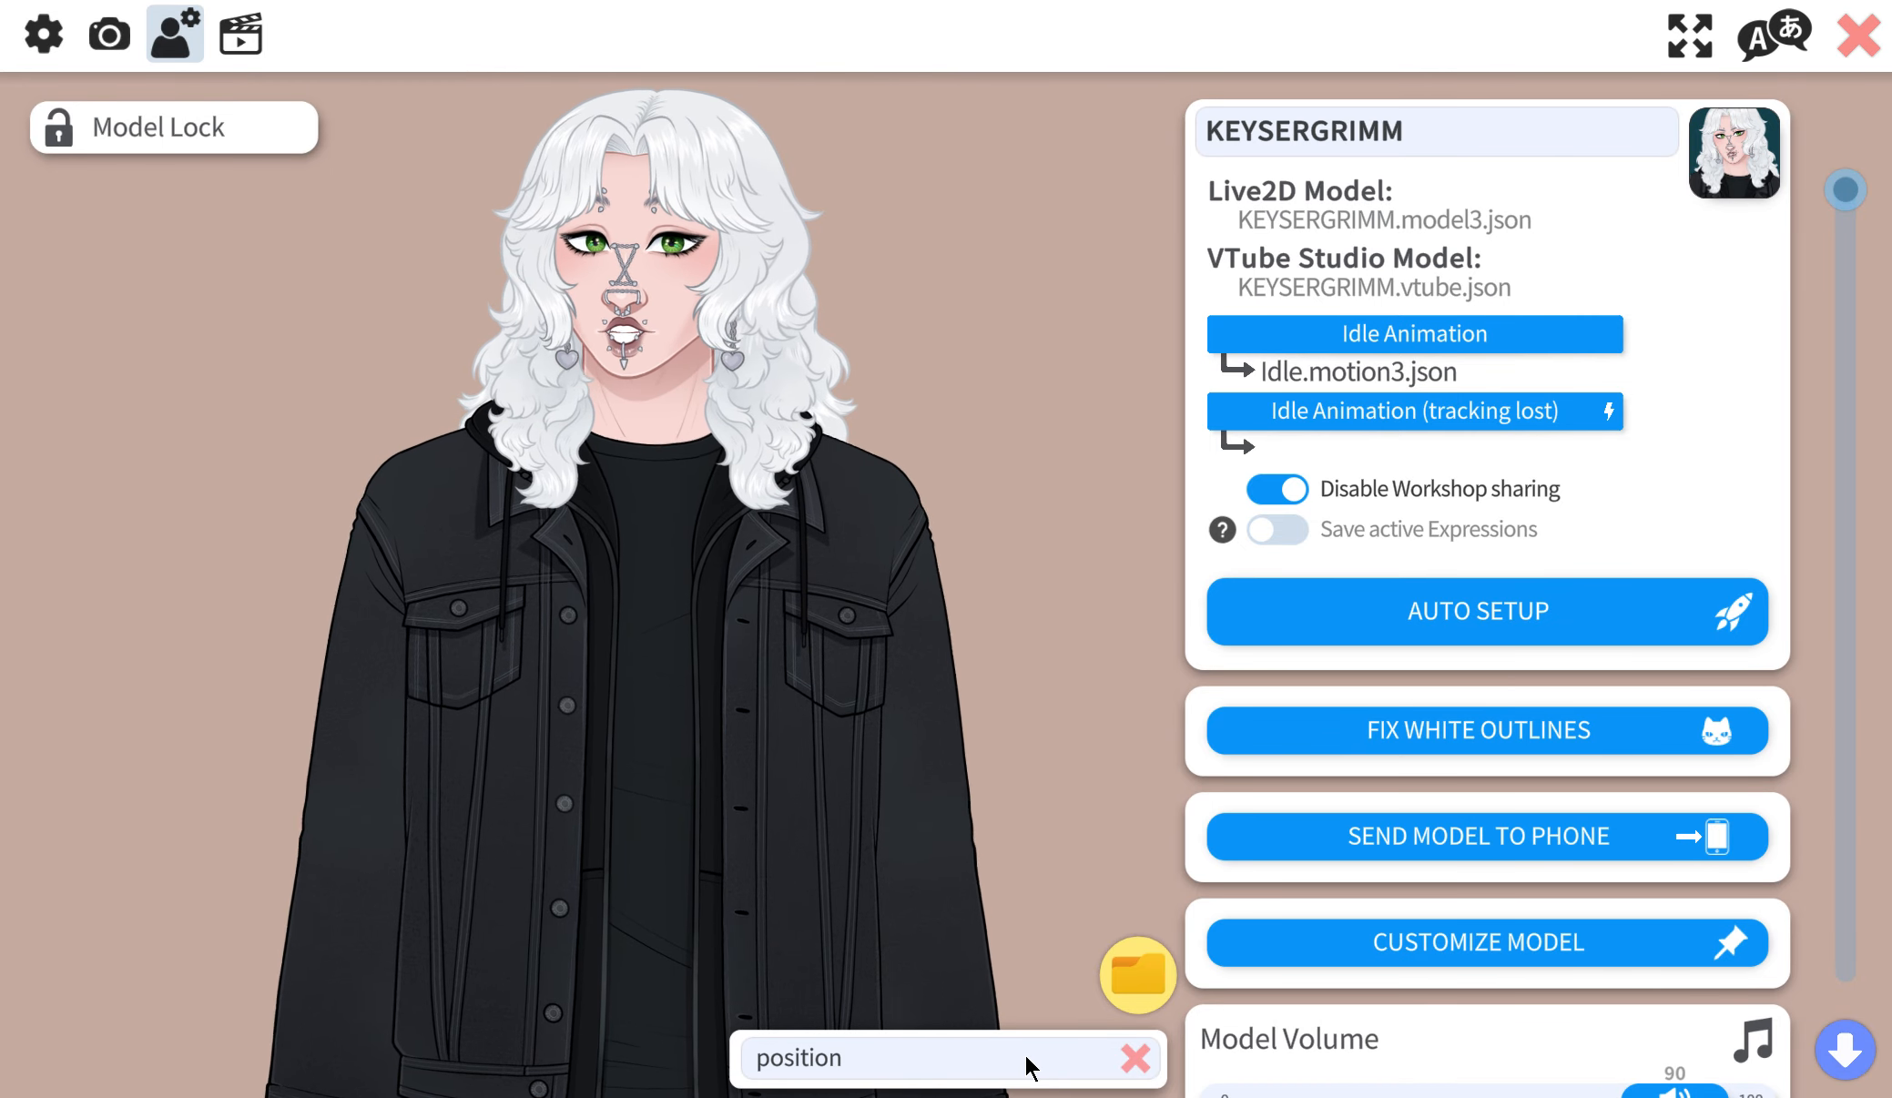
scroll(1746, 555, "down", 5)
scroll(1733, 615, "down", 10)
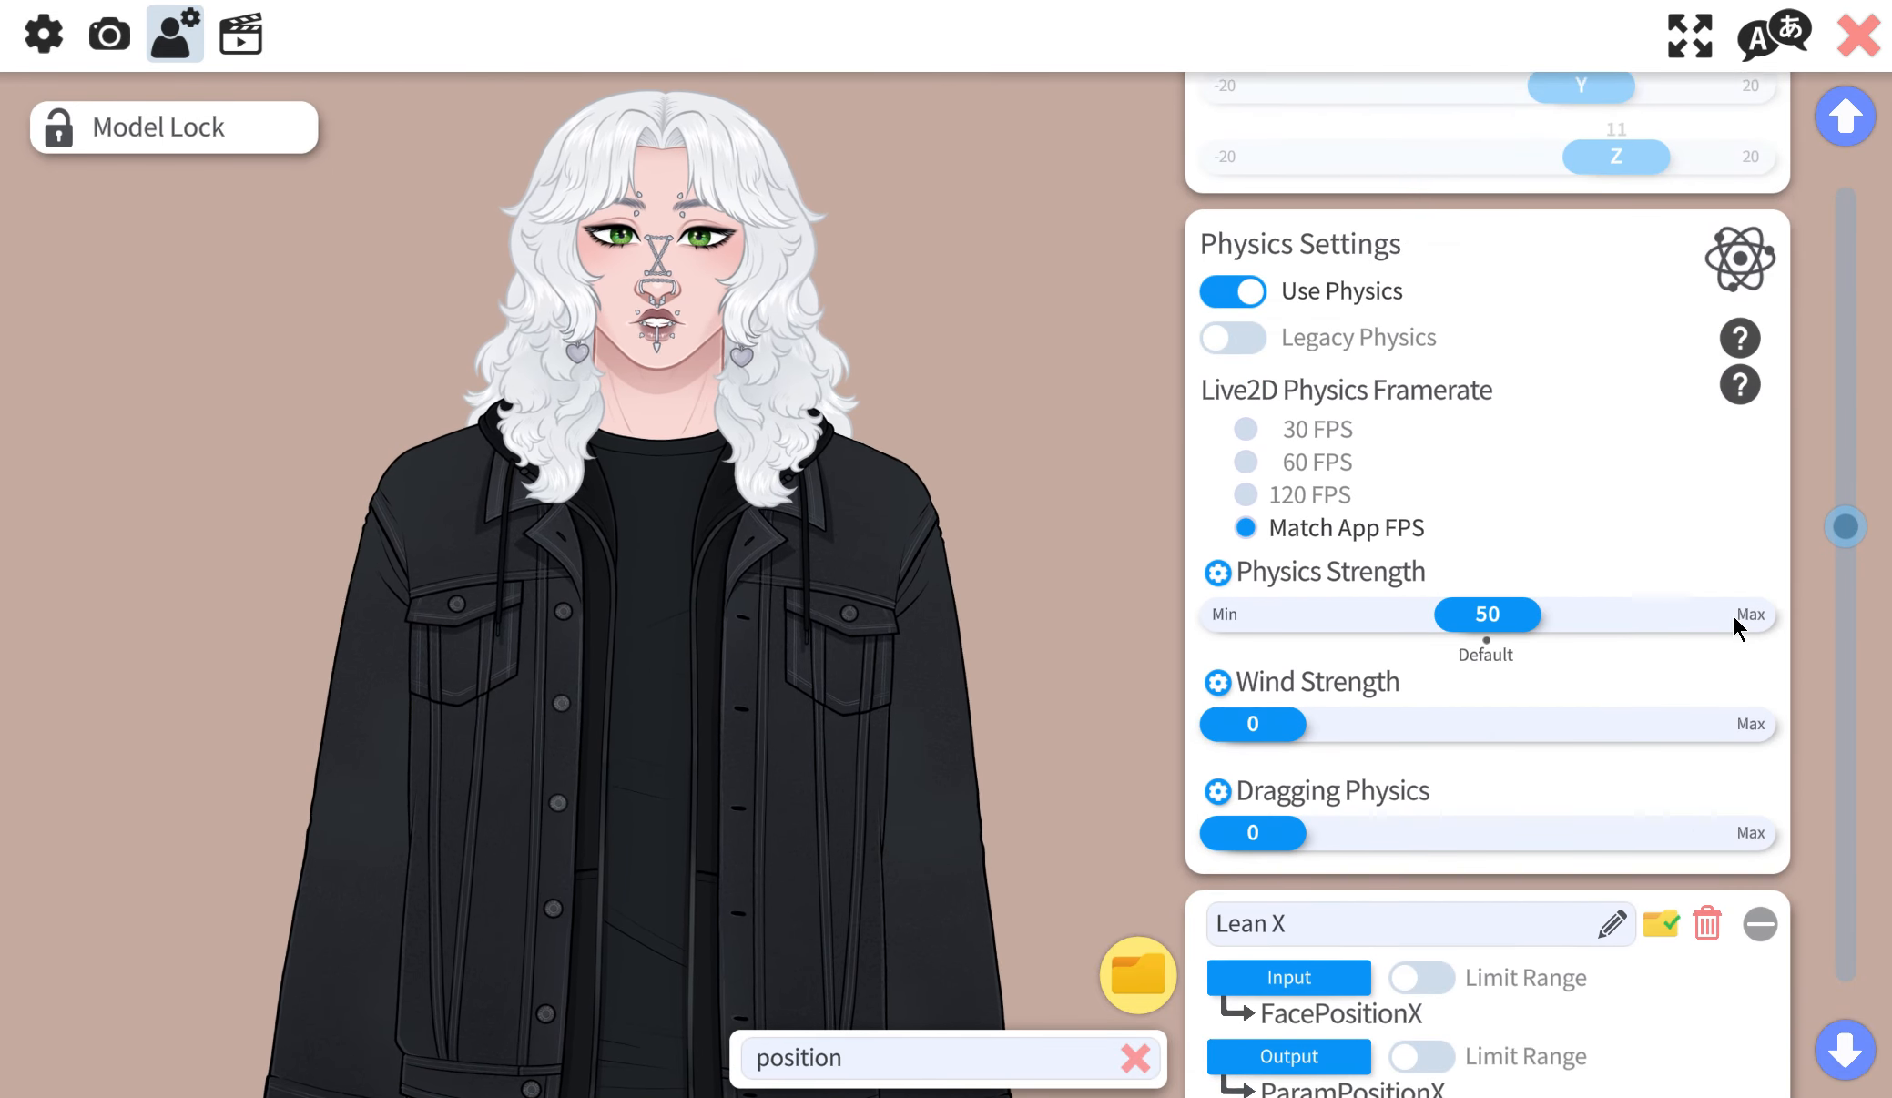
scroll(1730, 635, "down", 4)
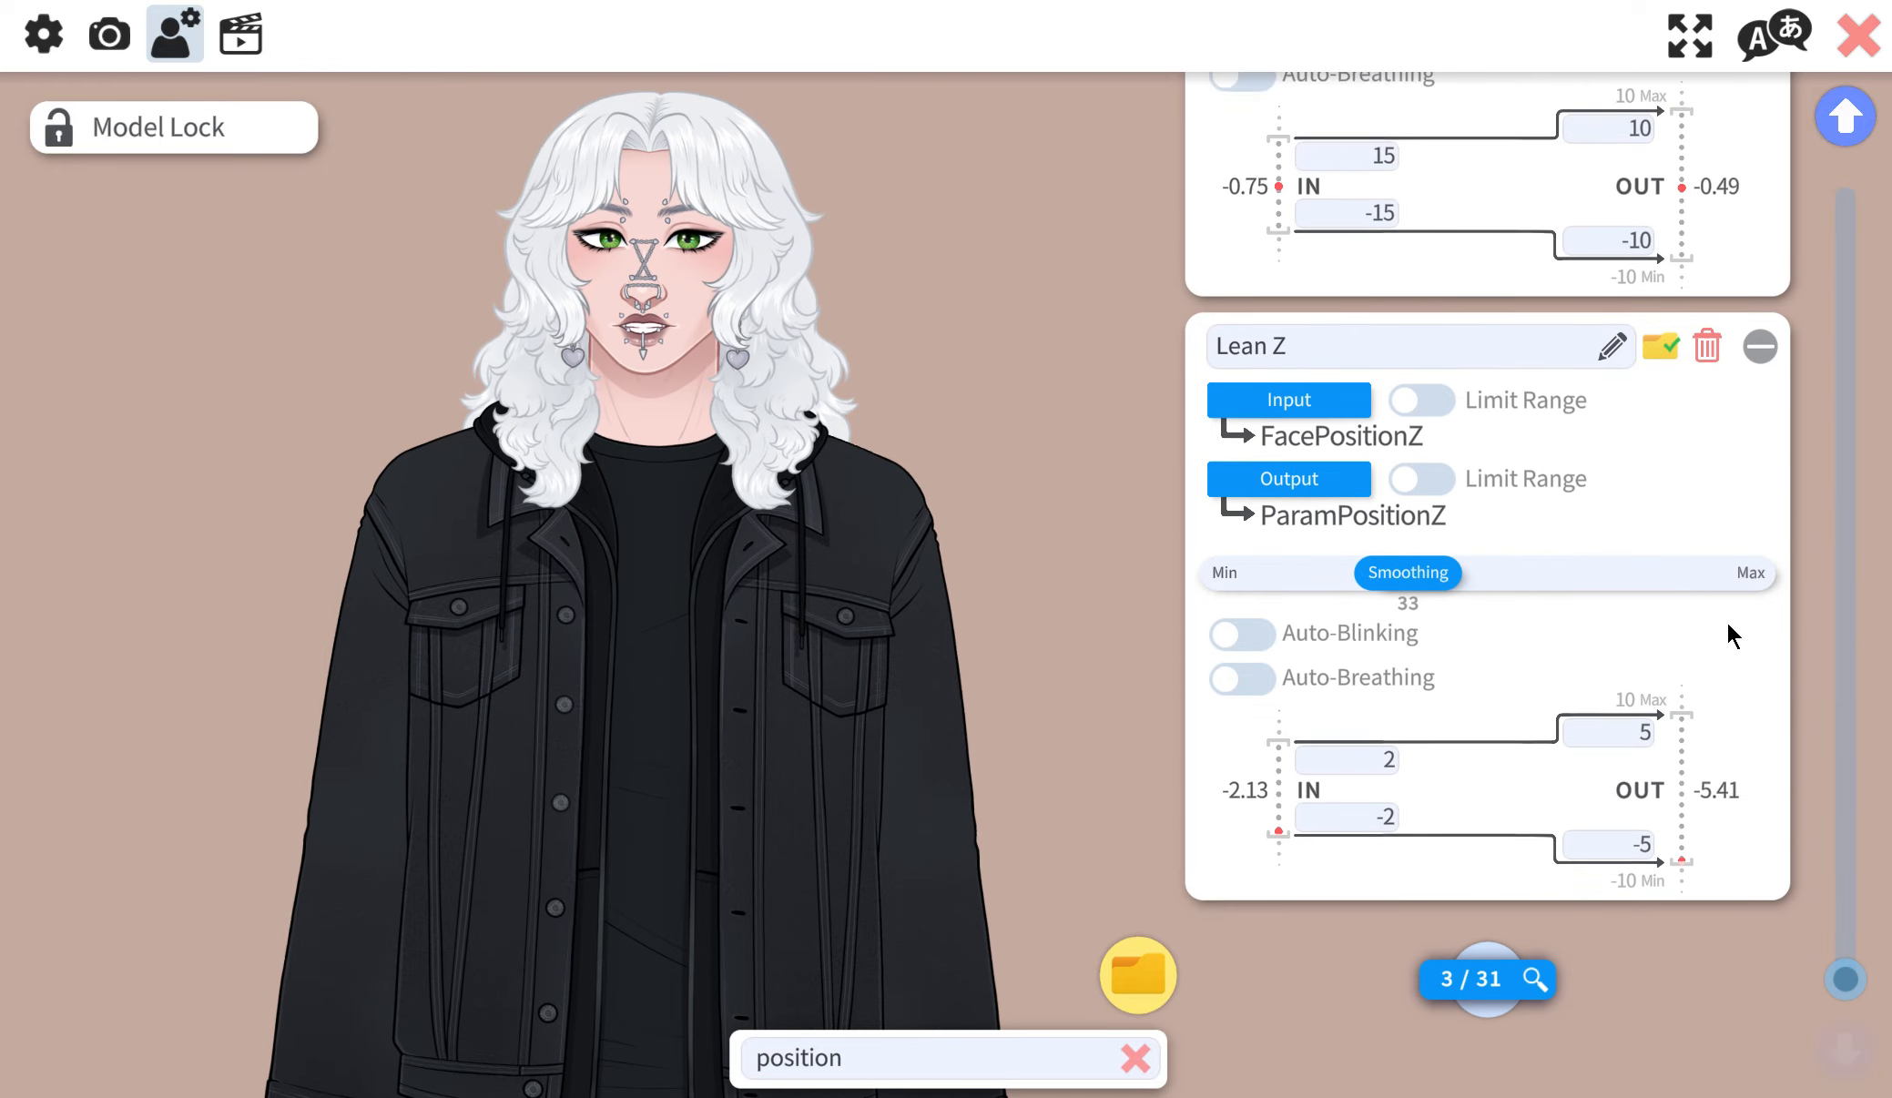
scroll(1729, 635, "up", 15)
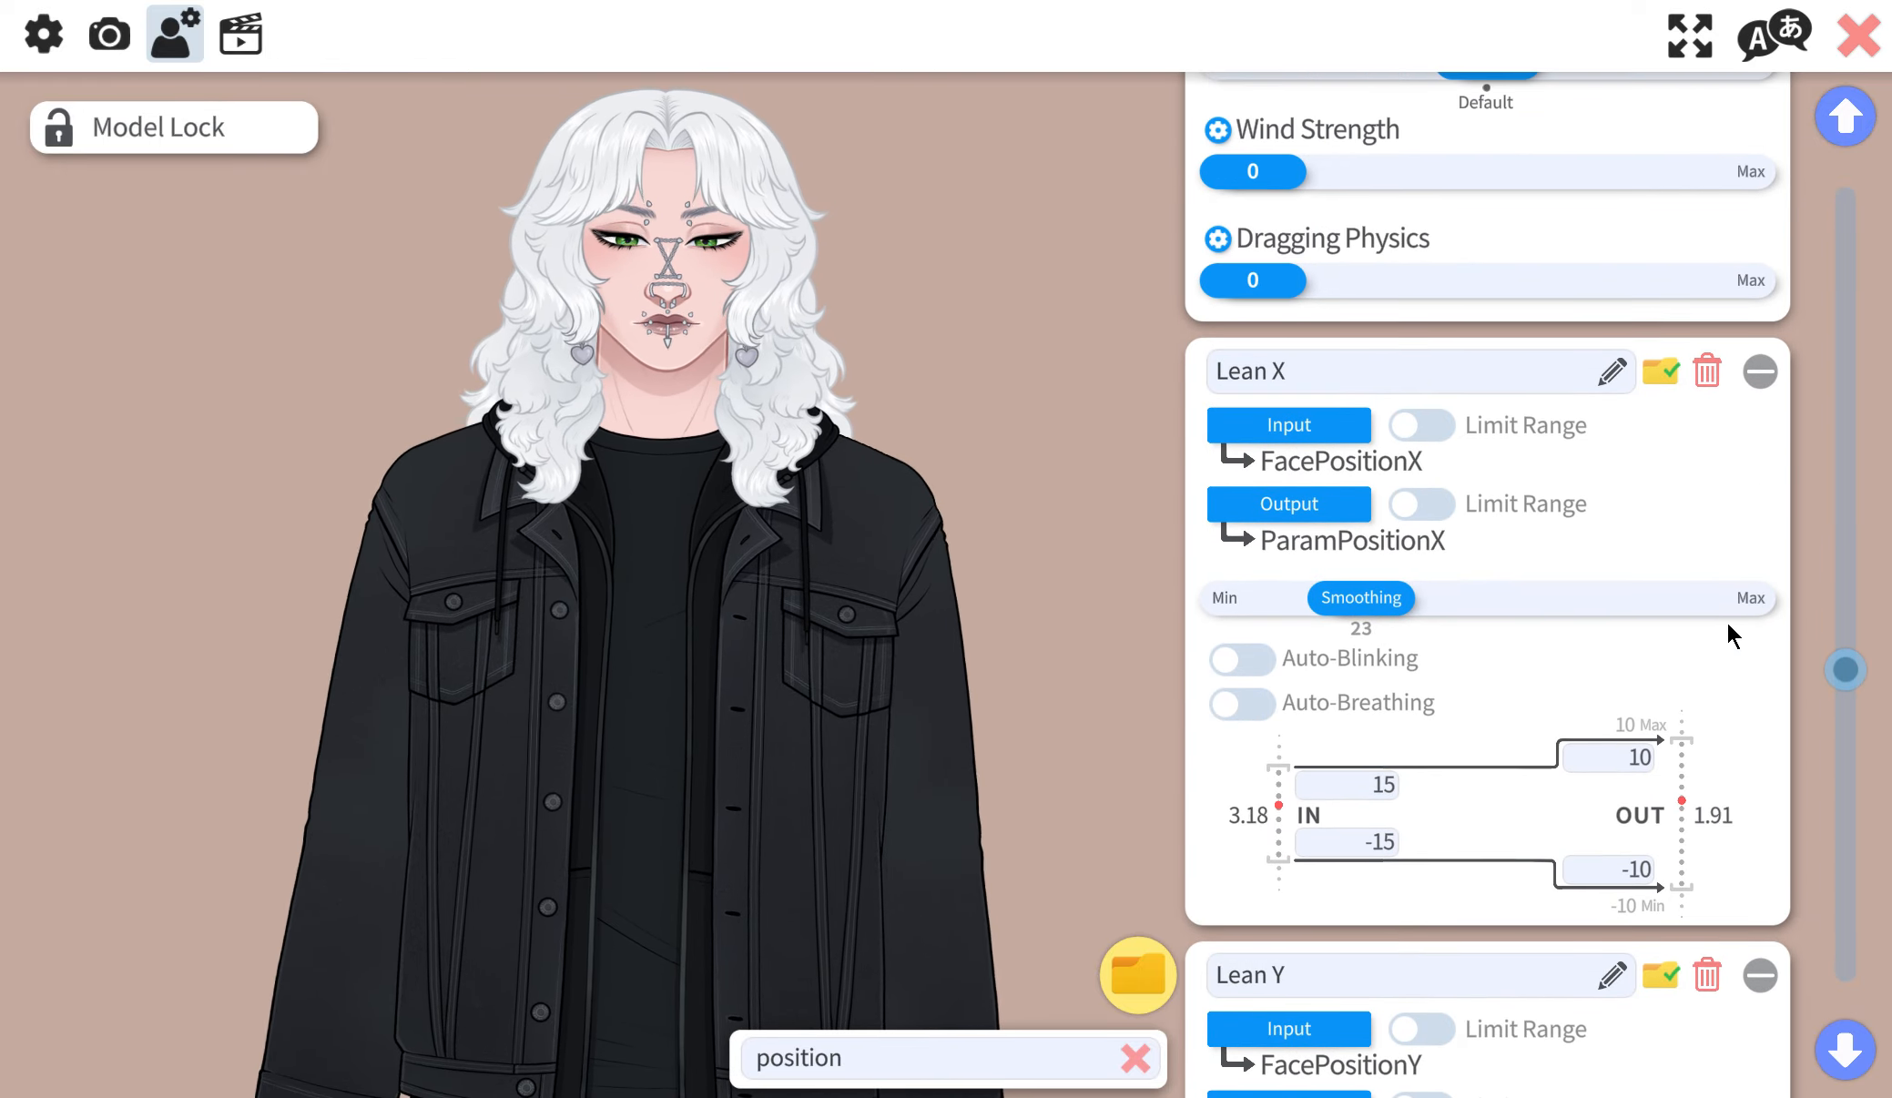
- Set Lean Z's input range to a lower limit of -3 and an upper limit of -.3
scroll(1727, 625, "down", 8)
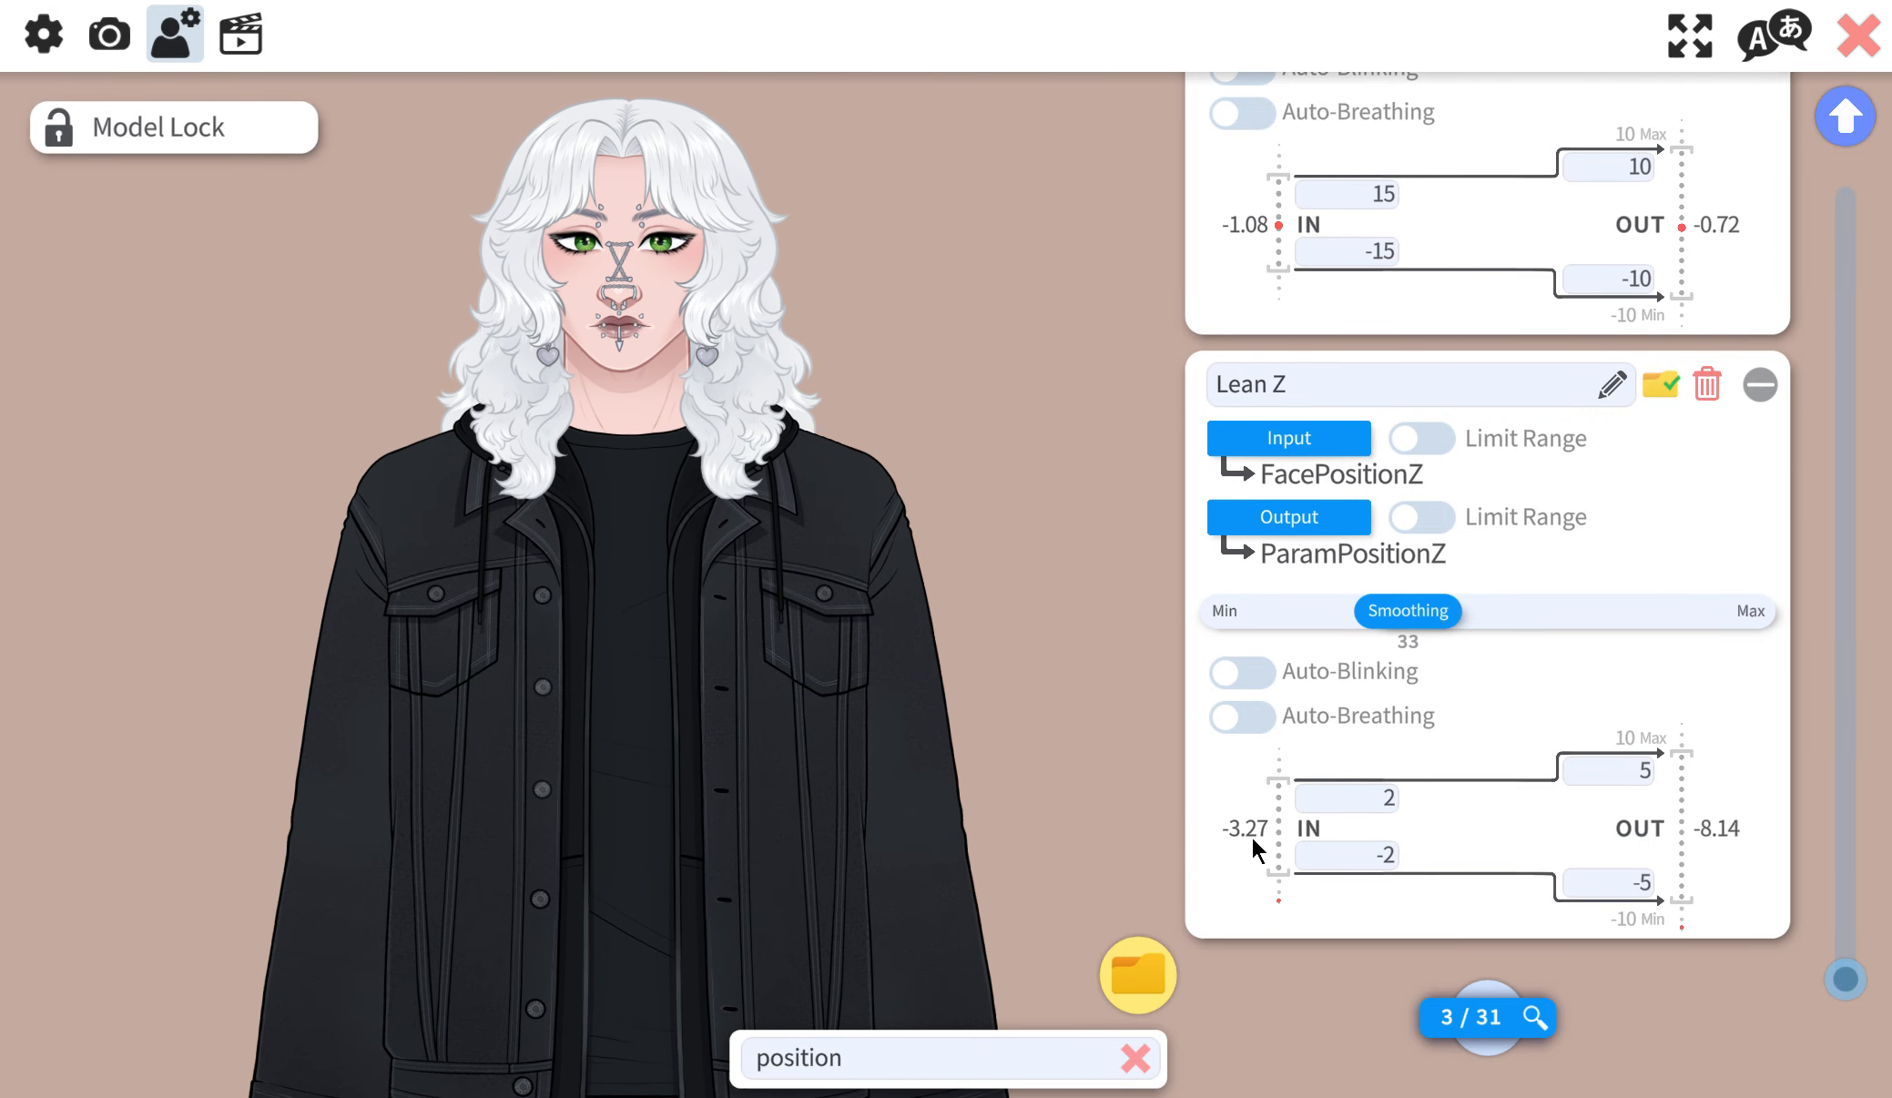
left_click(1340, 853)
key("BackSpace")
type("3")
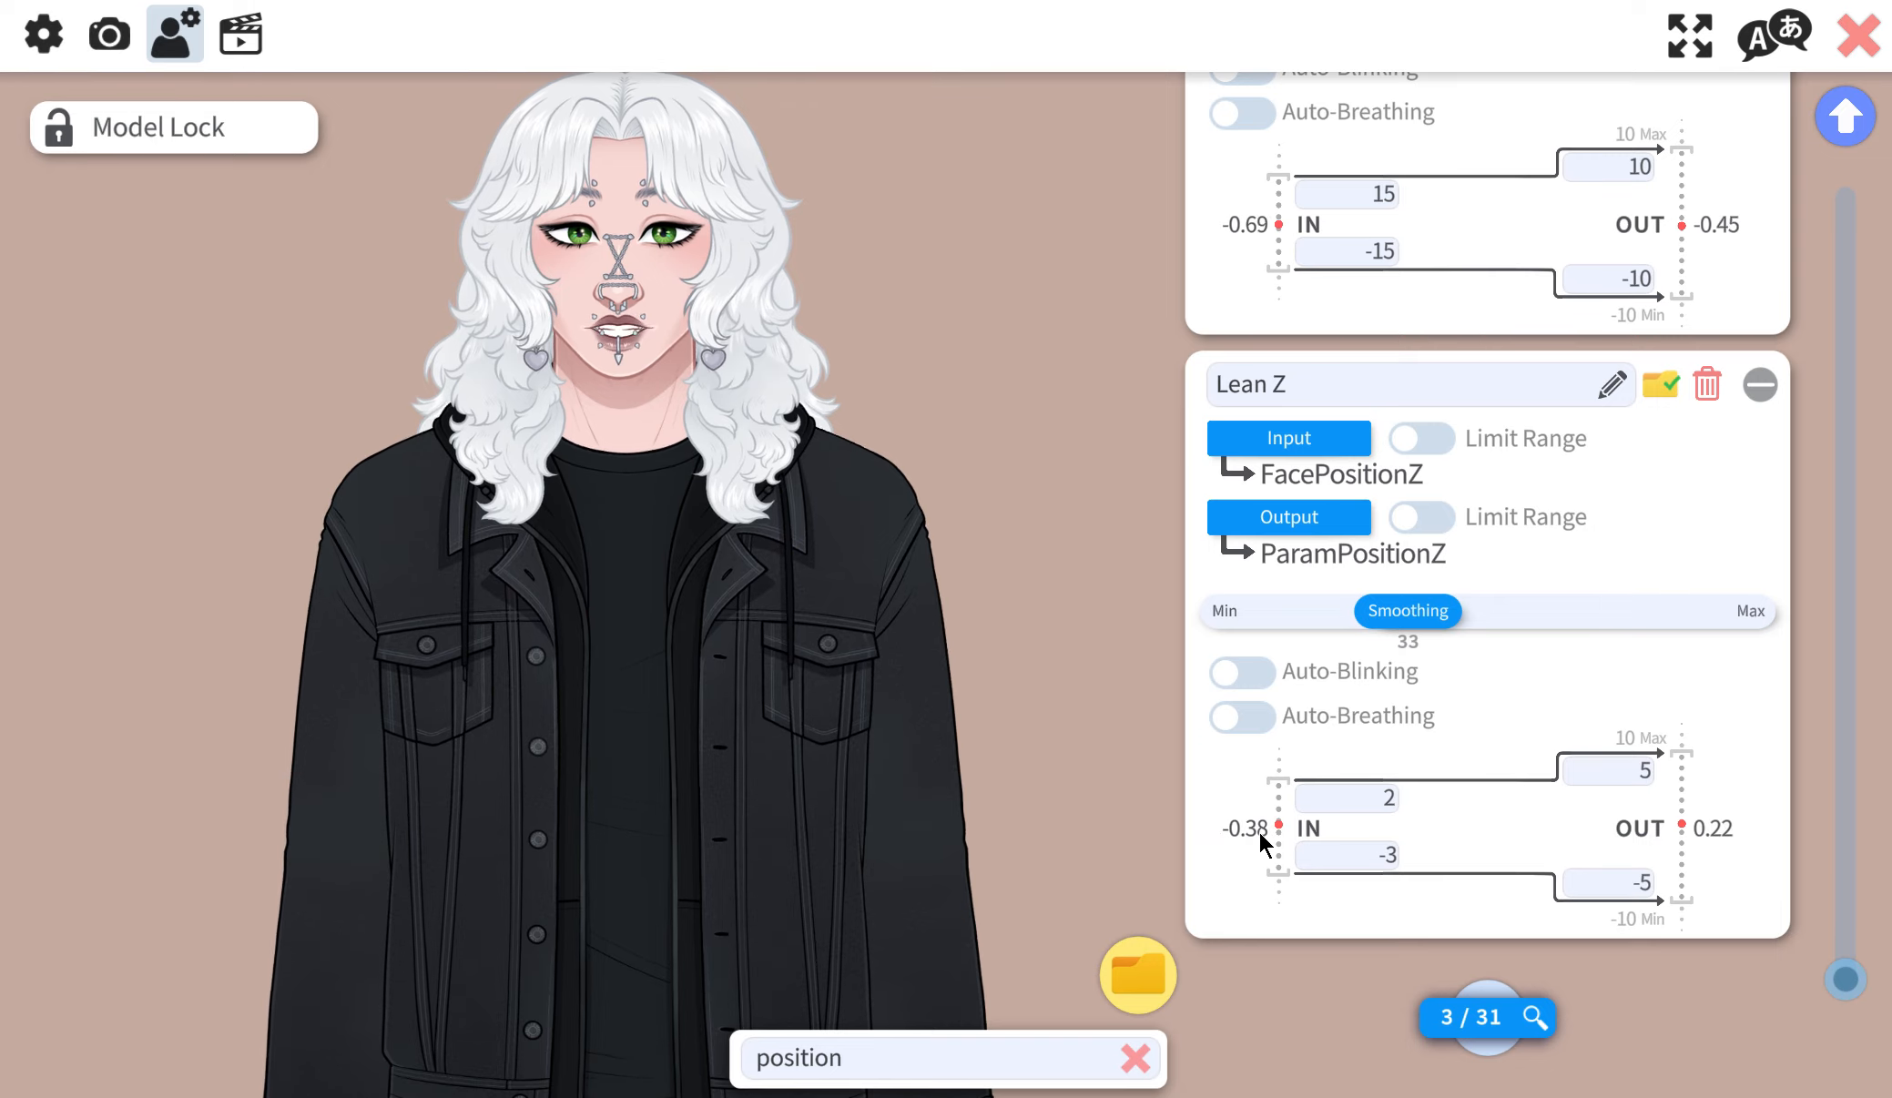
left_click(1344, 799)
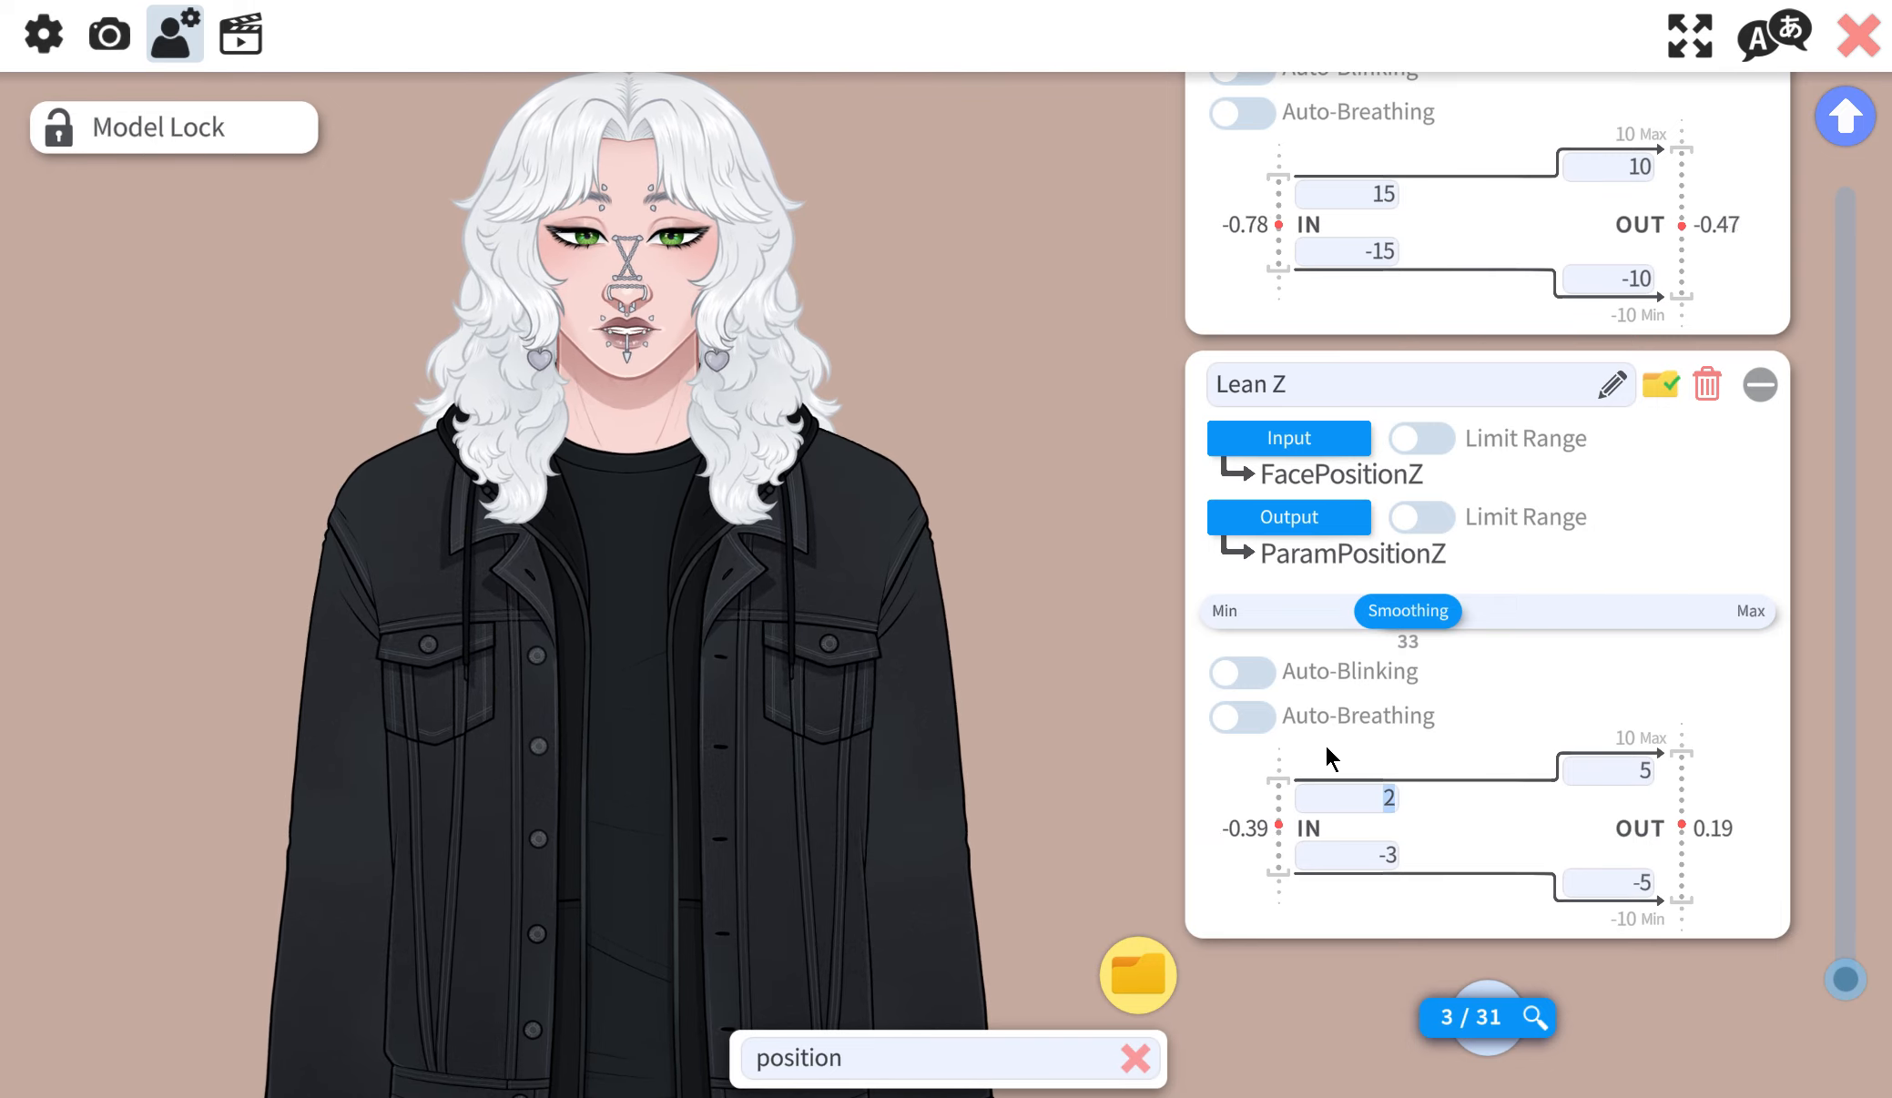
type("-.3")
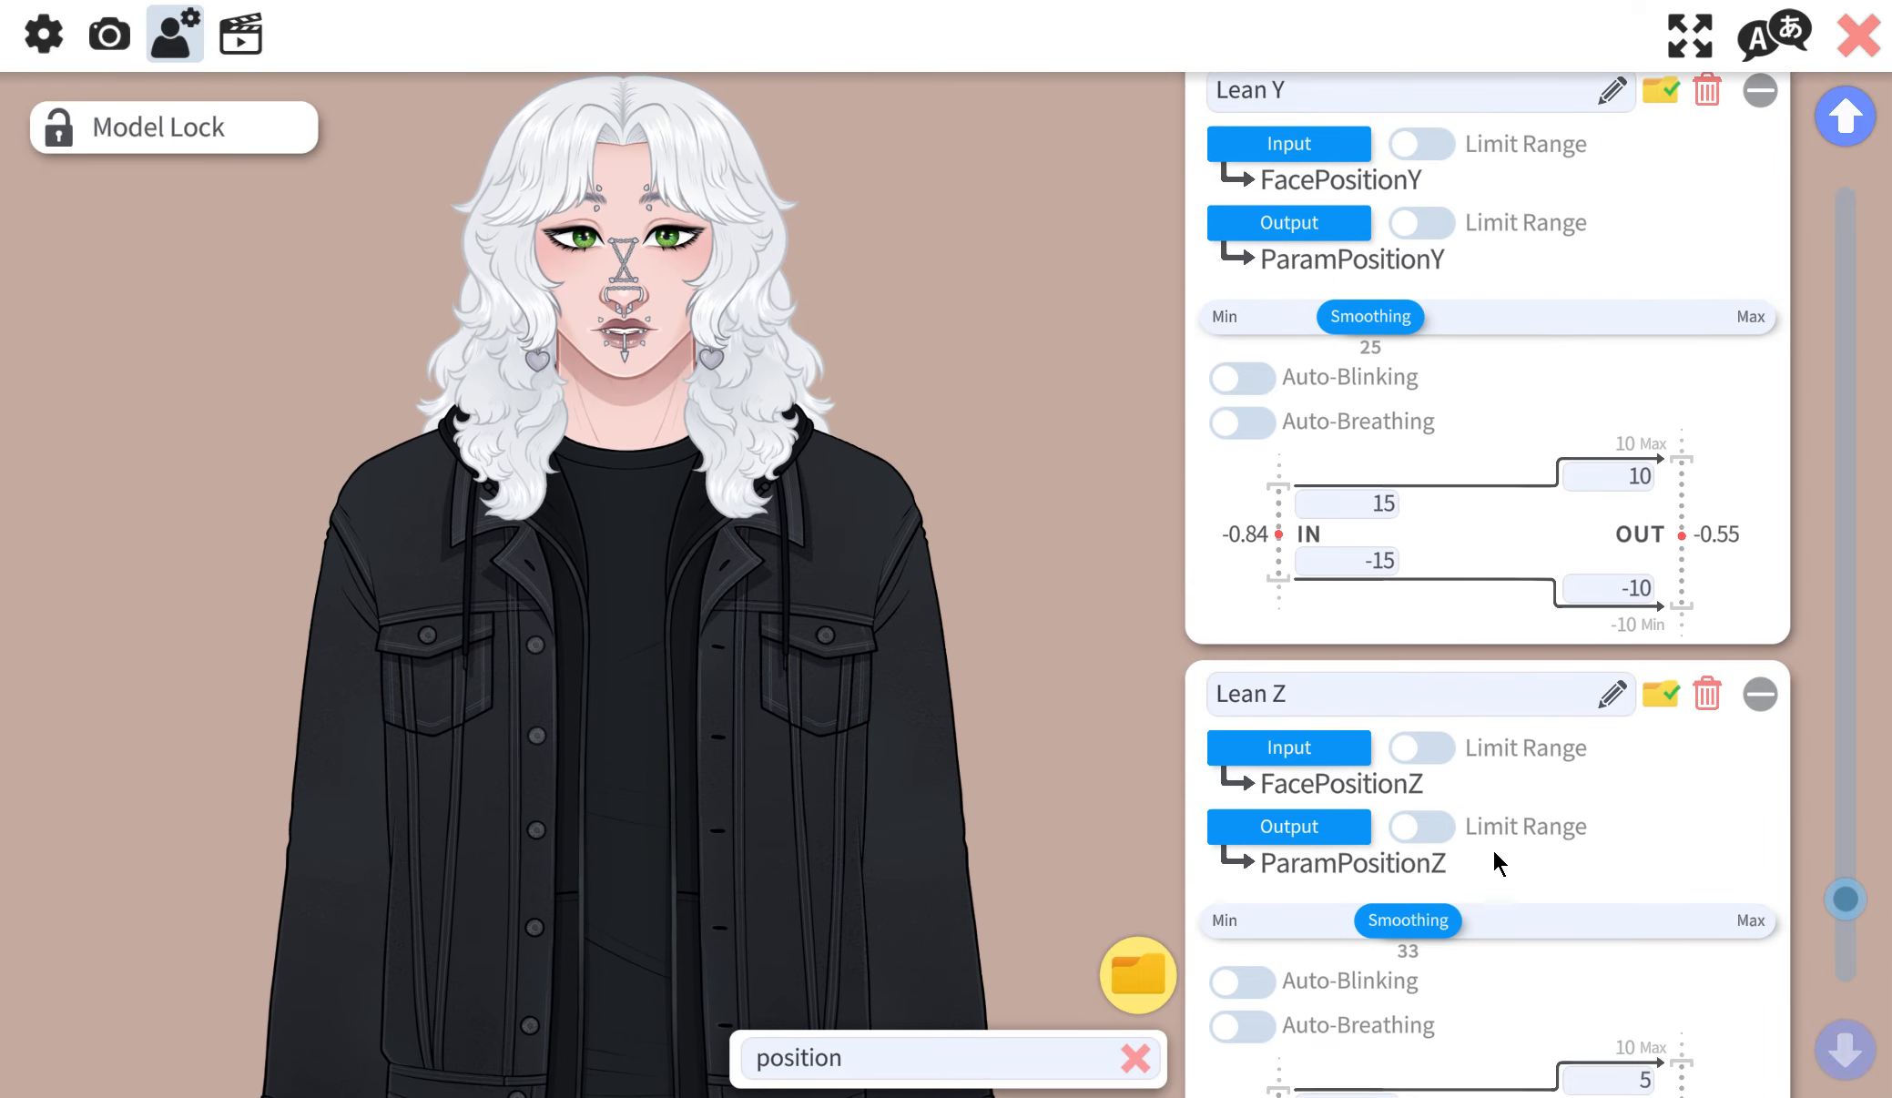
- Try 10 as Lean Y's upper input limit and restore it to 15
scroll(1493, 849, "up", 3)
double_click(1375, 566)
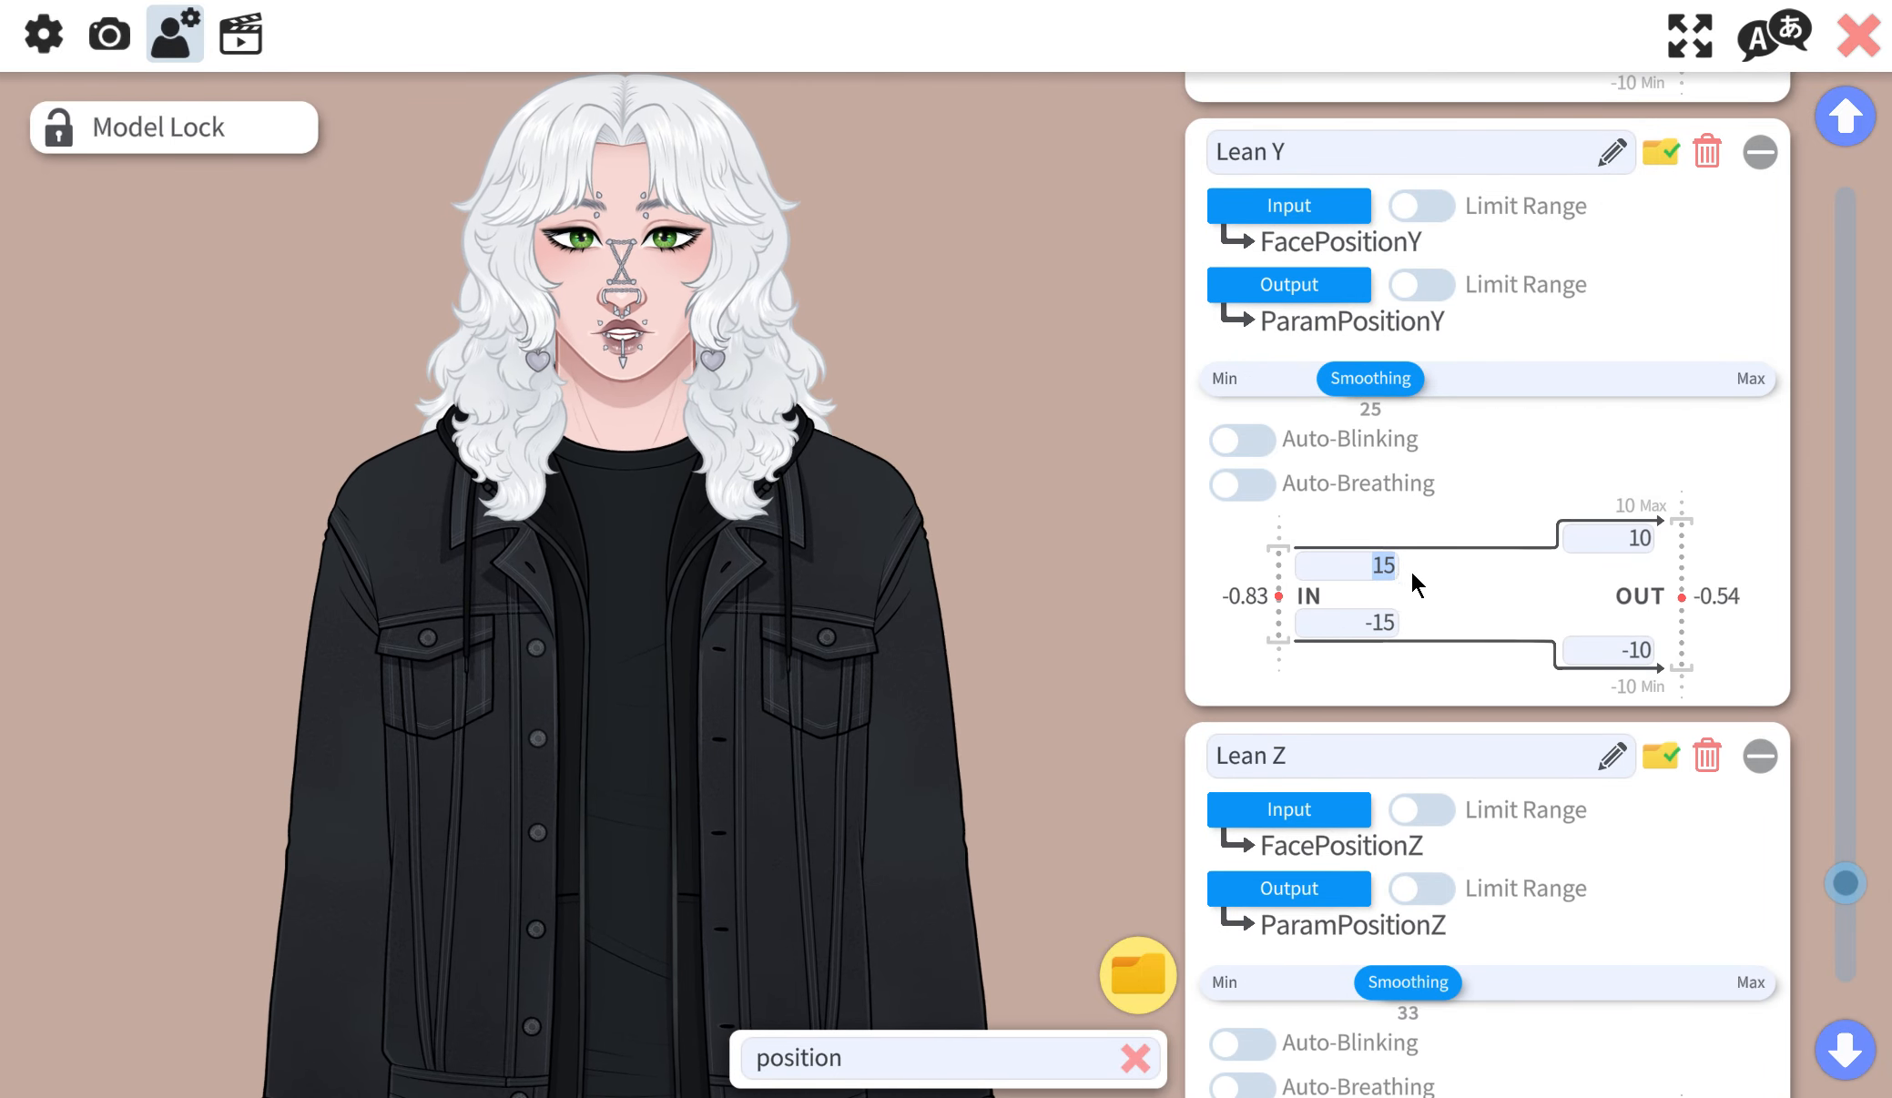
type("10")
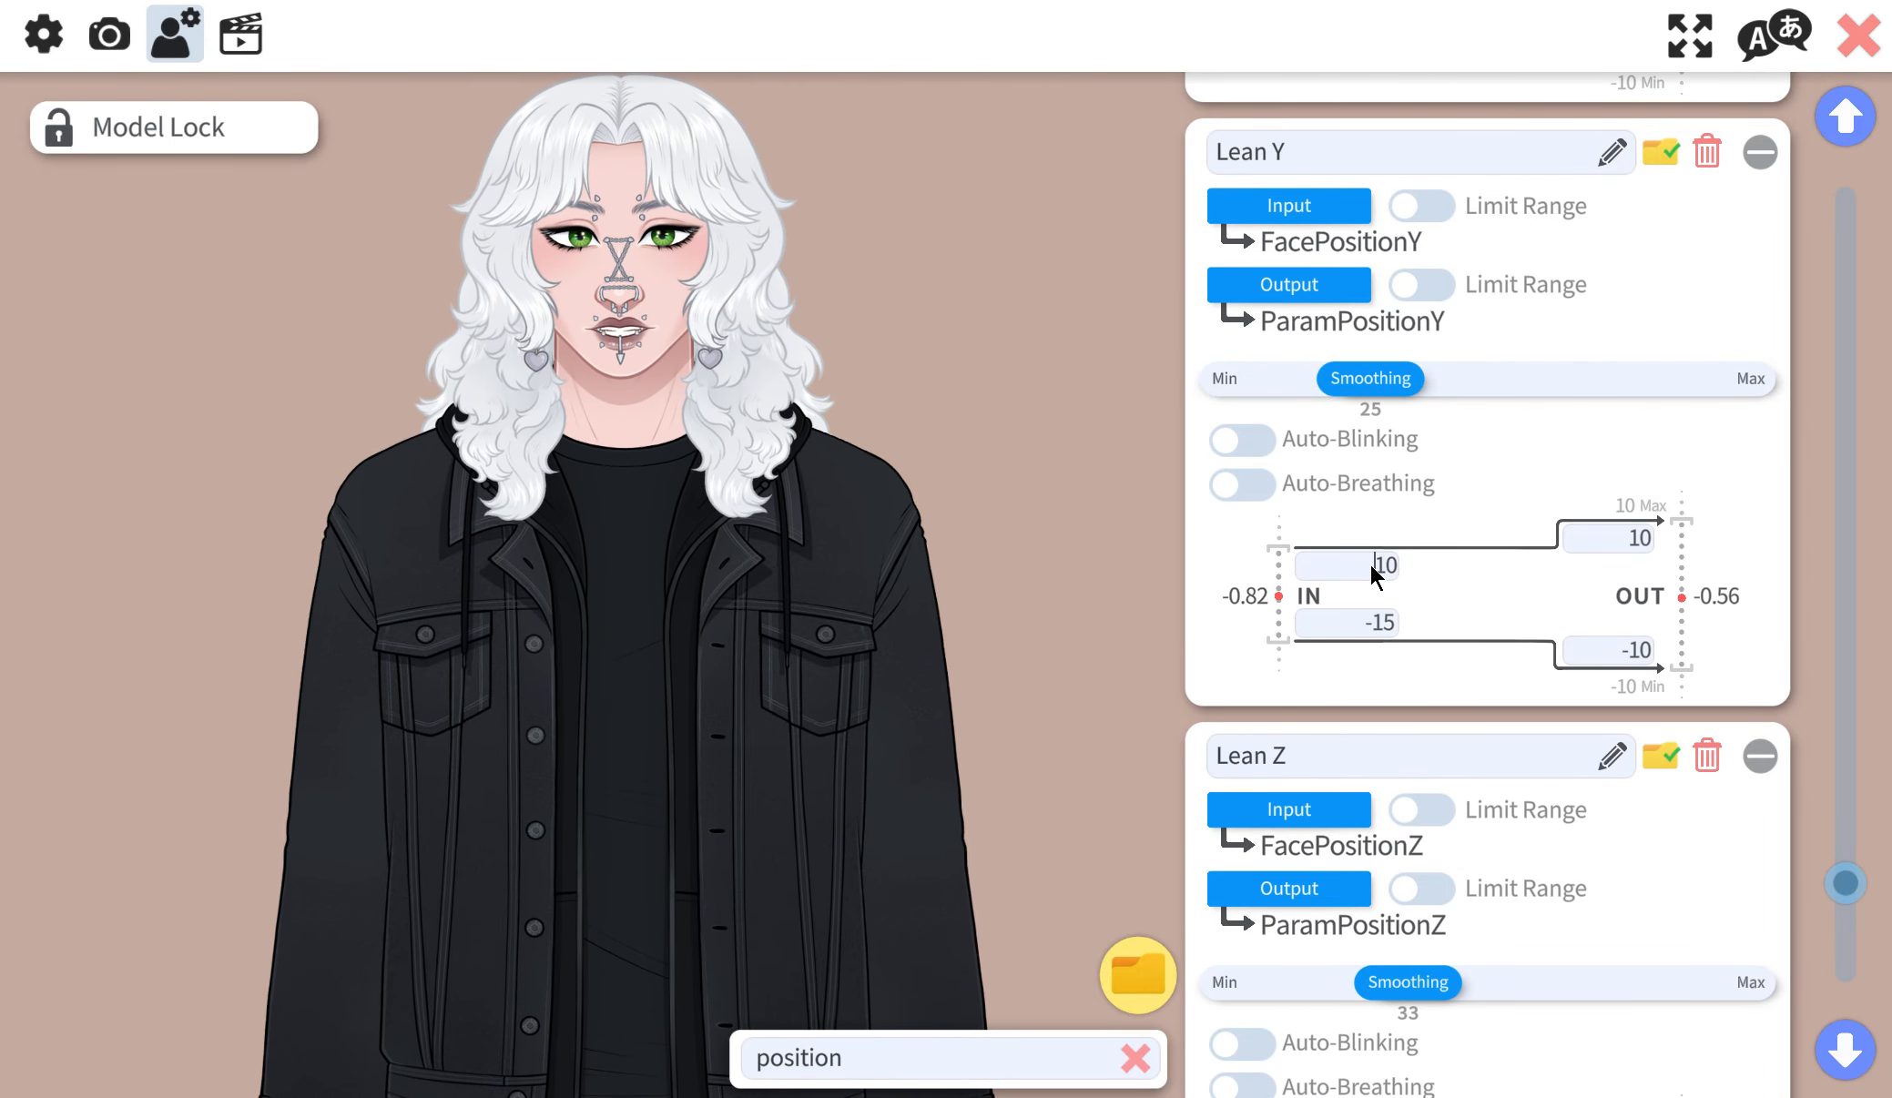
double_click(1384, 563)
type("15")
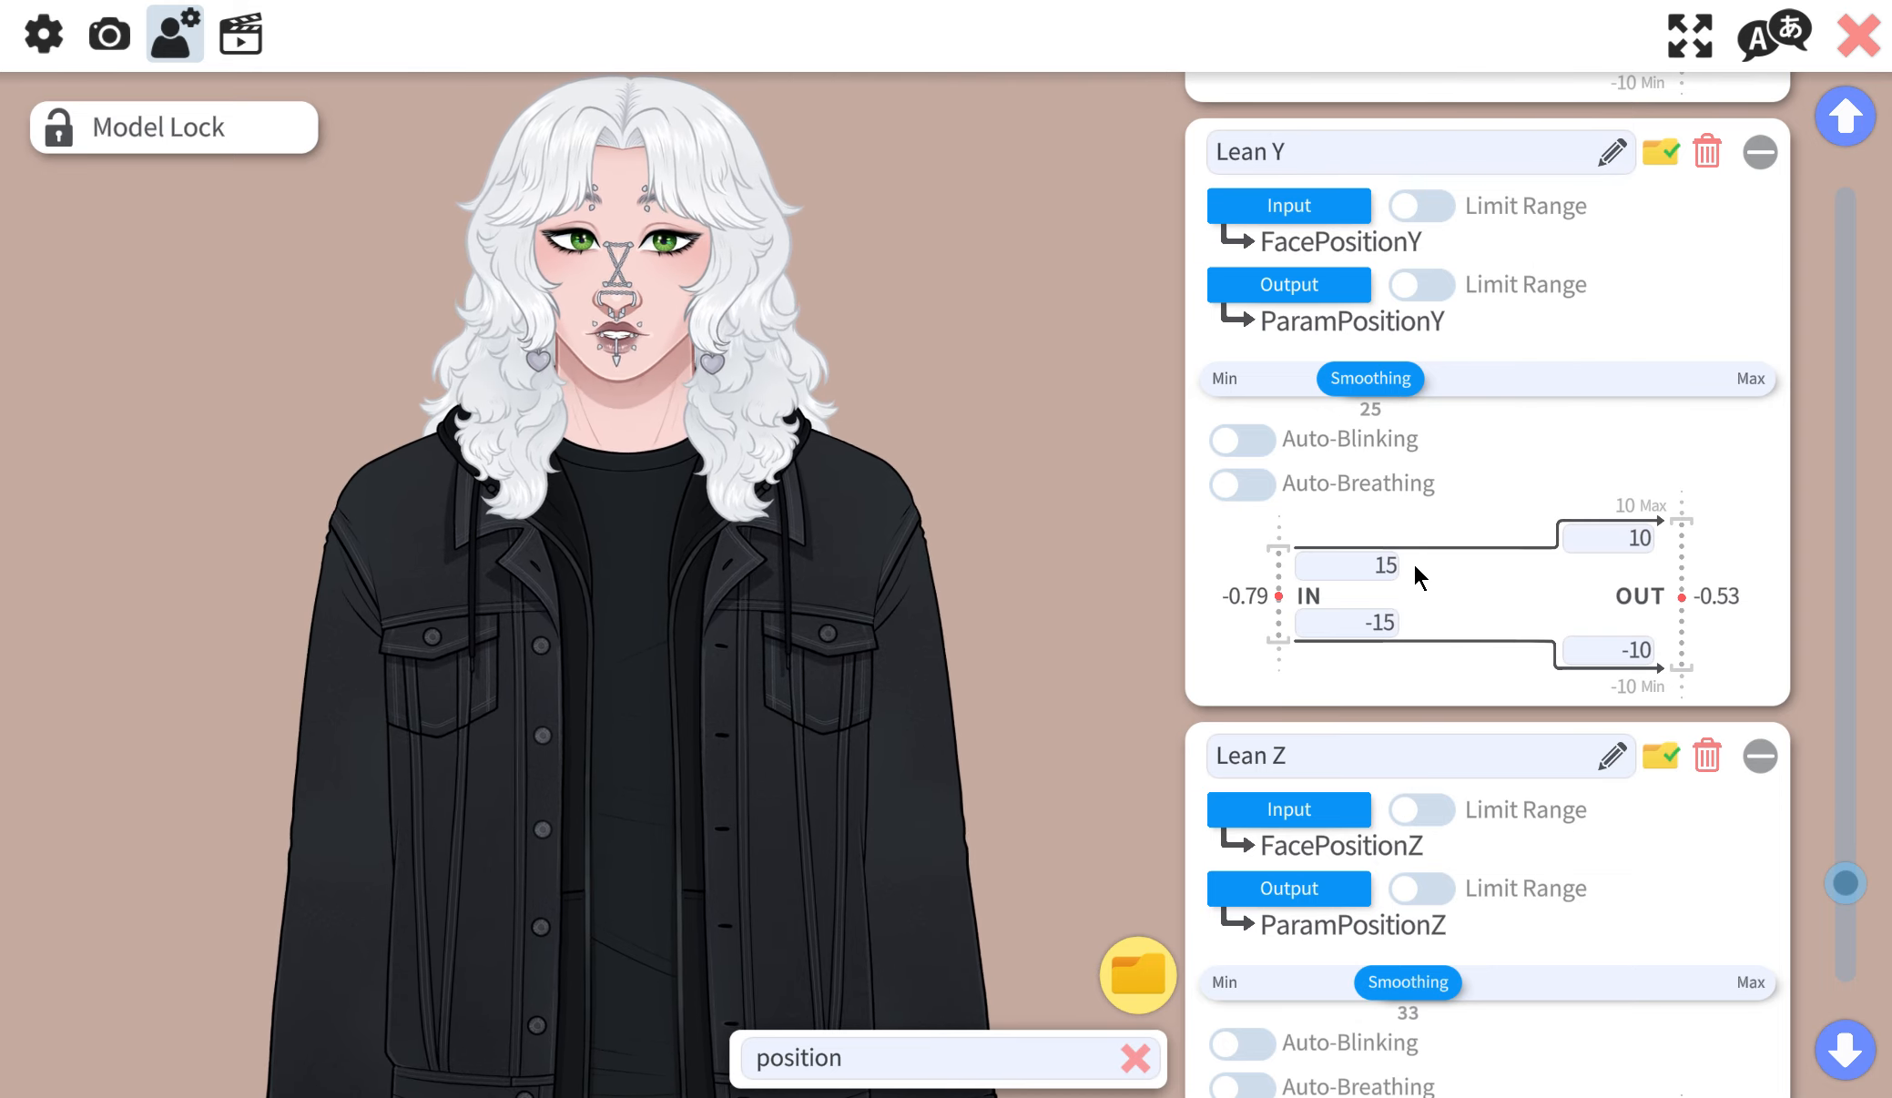
left_click(1373, 562)
left_click(1415, 587)
left_click(1377, 625)
left_click(1503, 595)
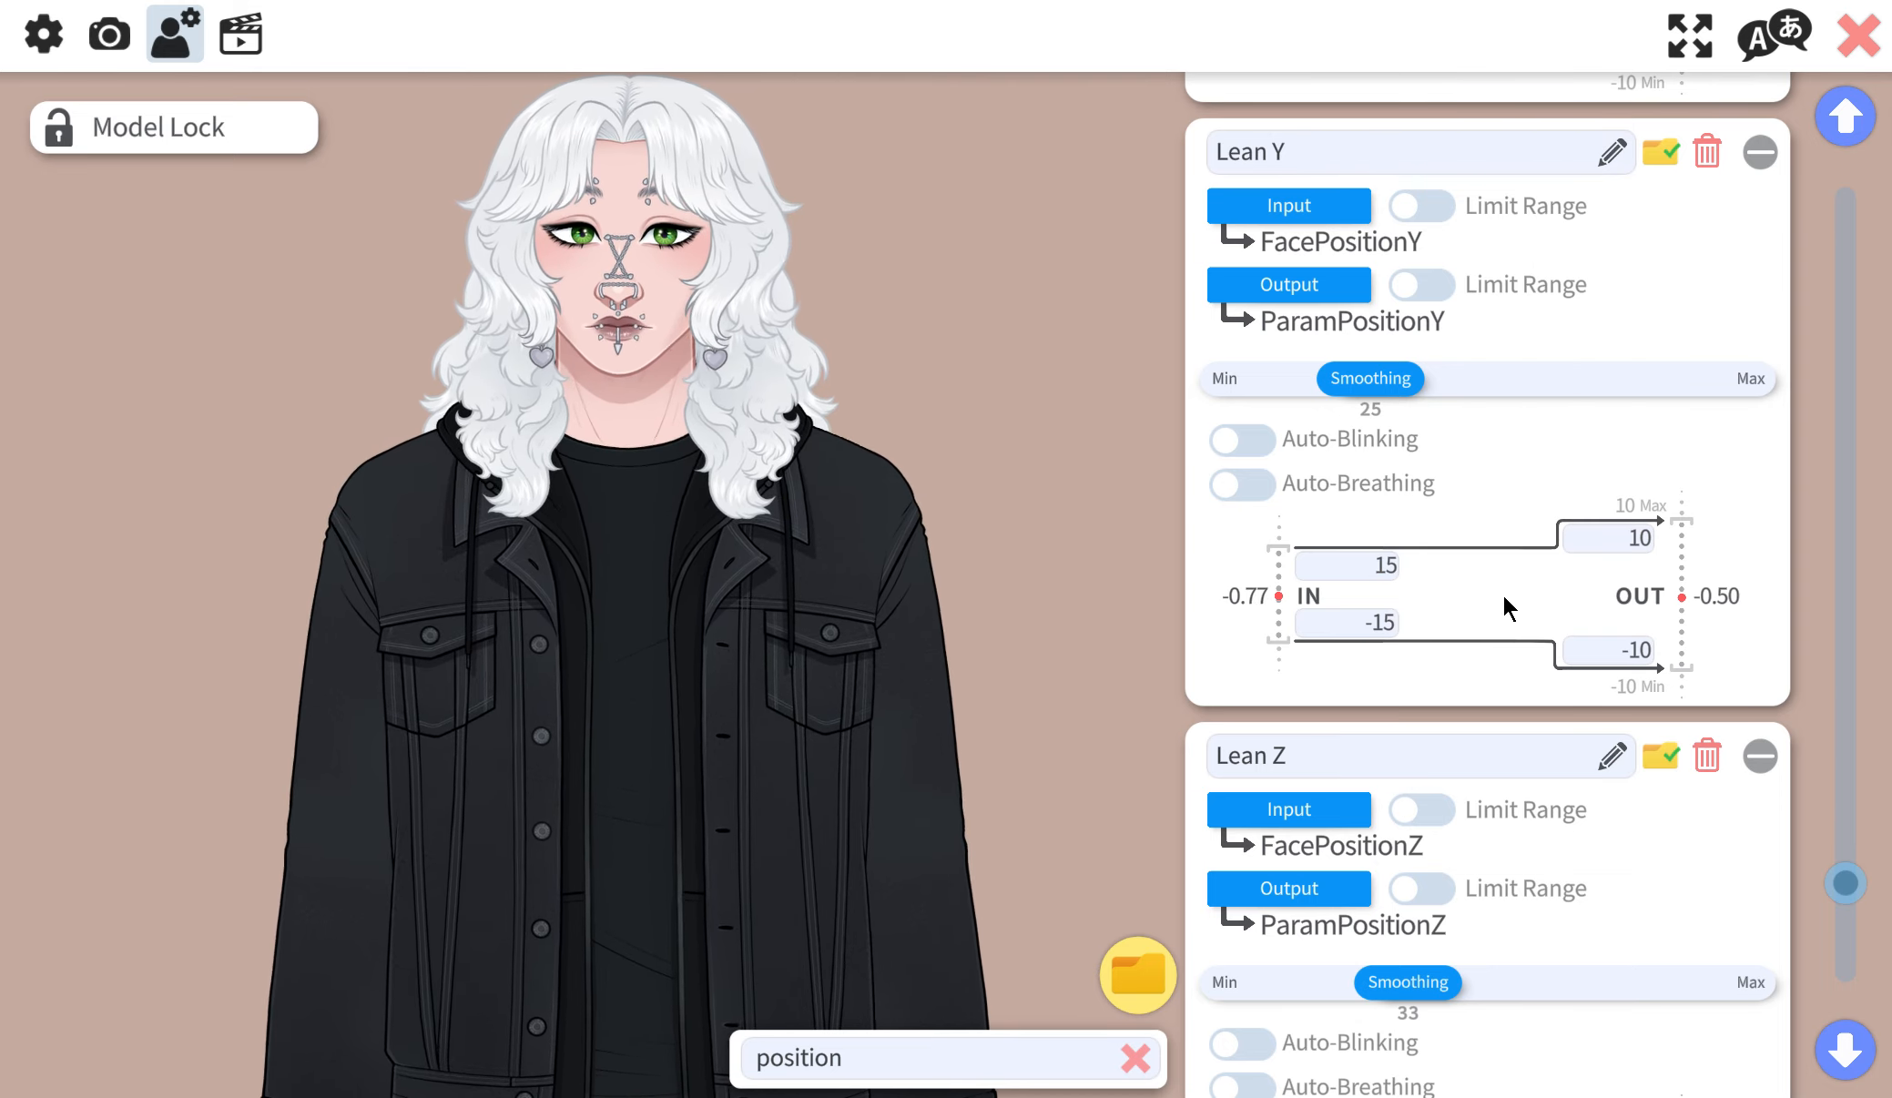
- Set Lean Y's input range to an upper limit of .01 and a lower limit of -1
scroll(1316, 393, "up", 1)
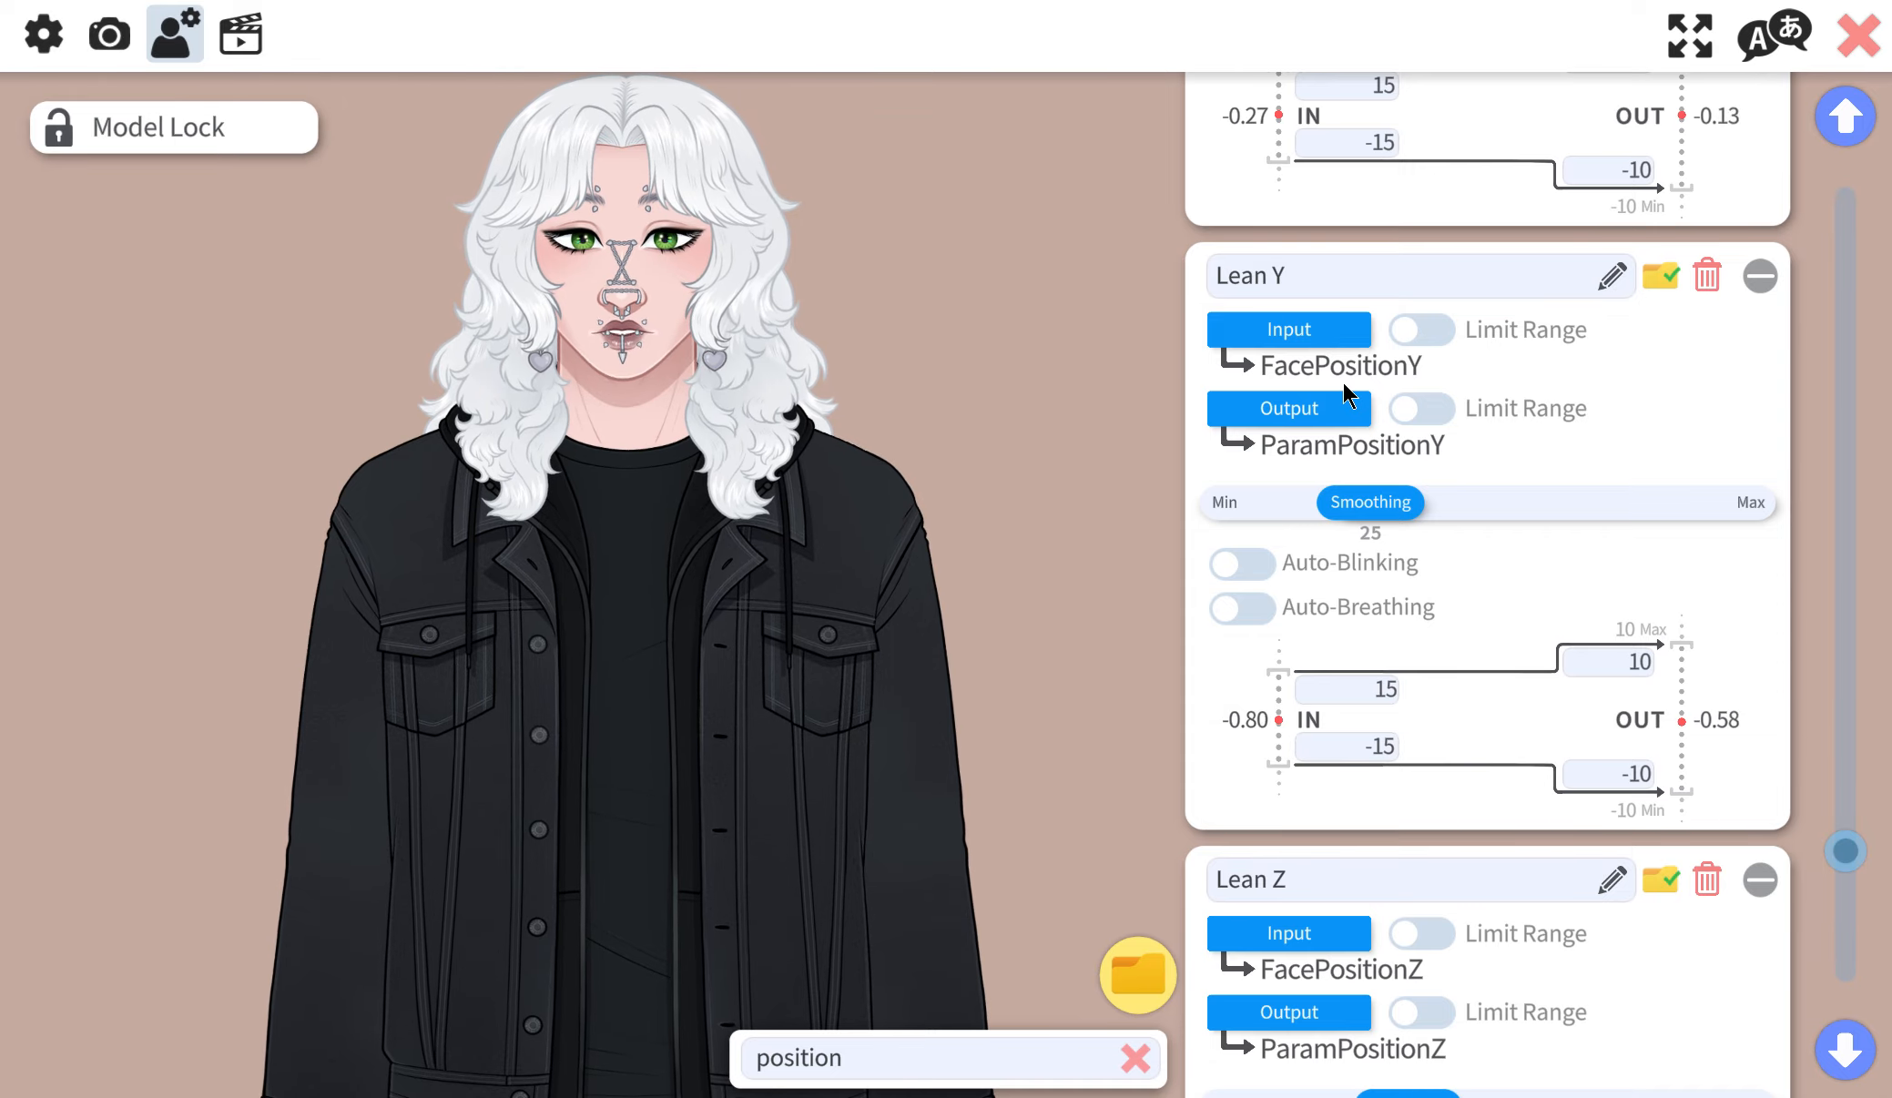
left_click(1367, 685)
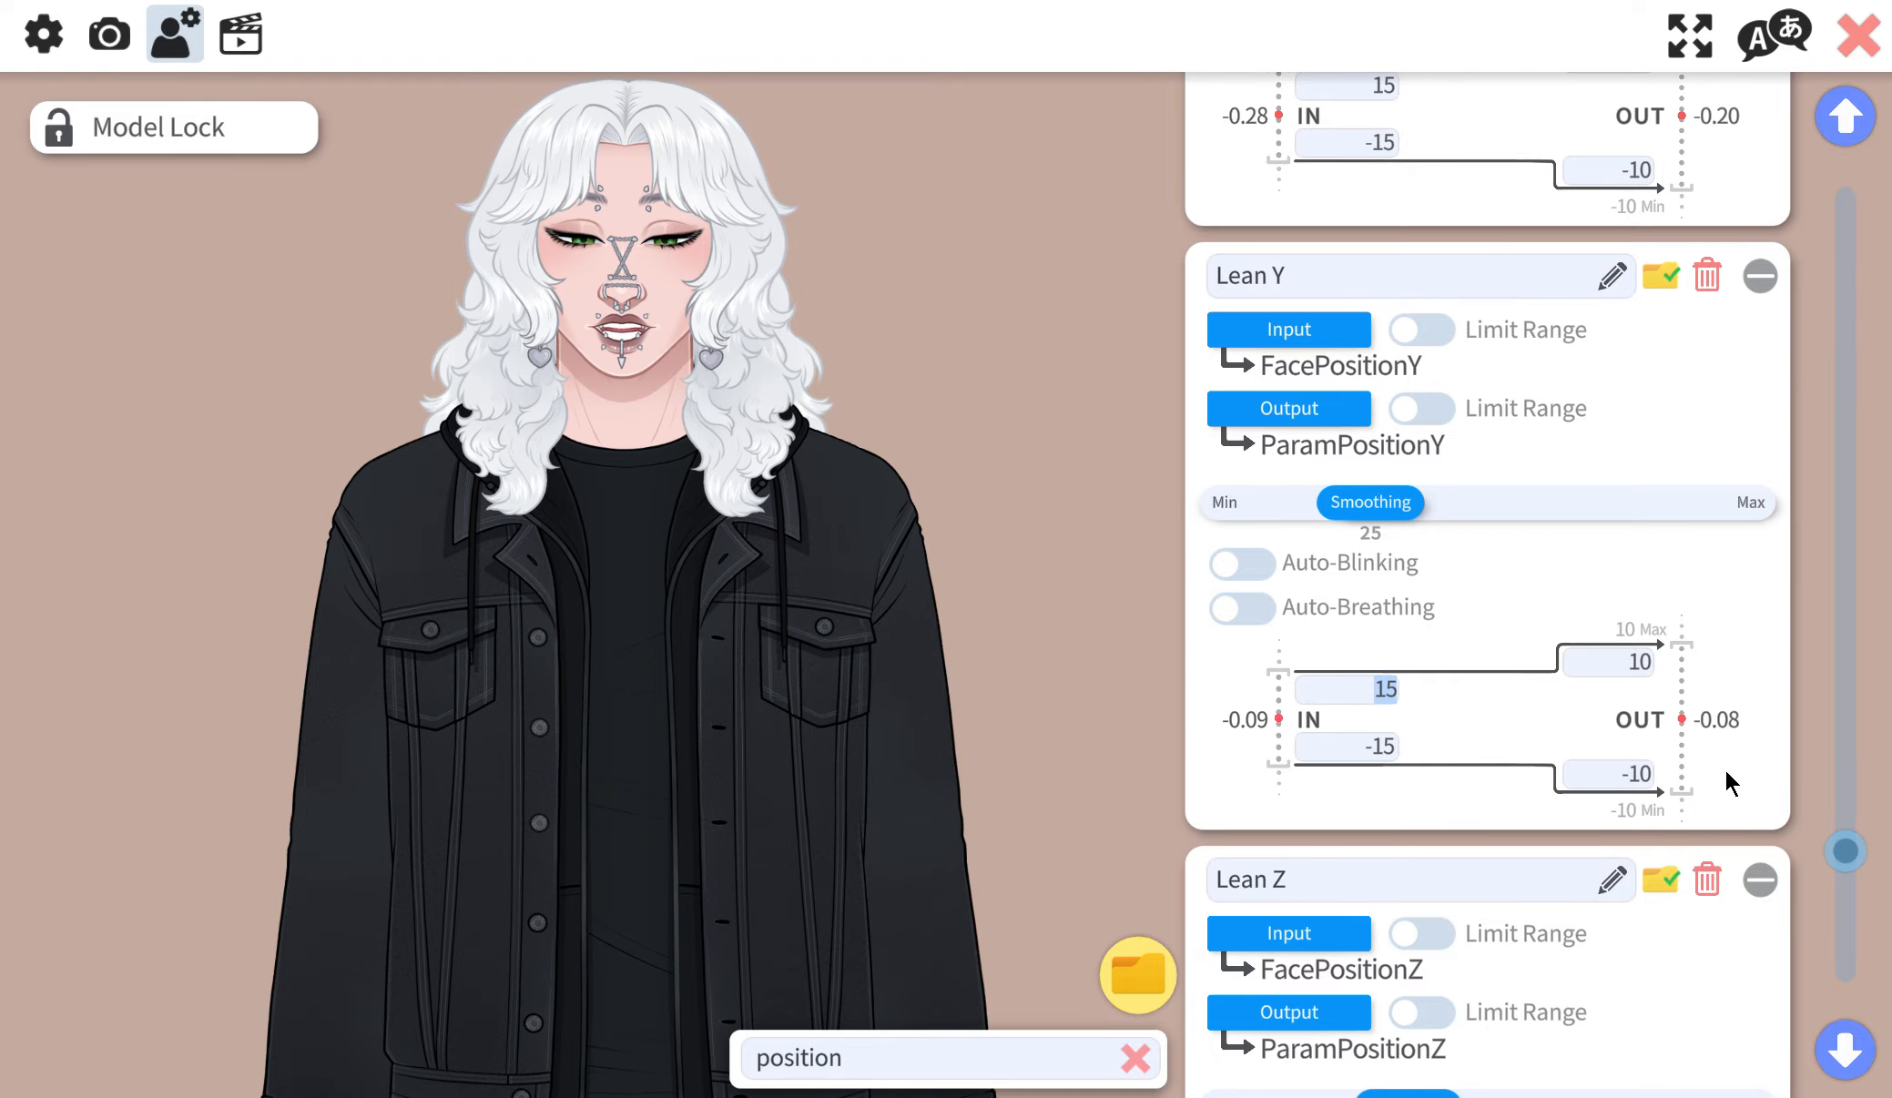
key("BackSpace")
type(".01")
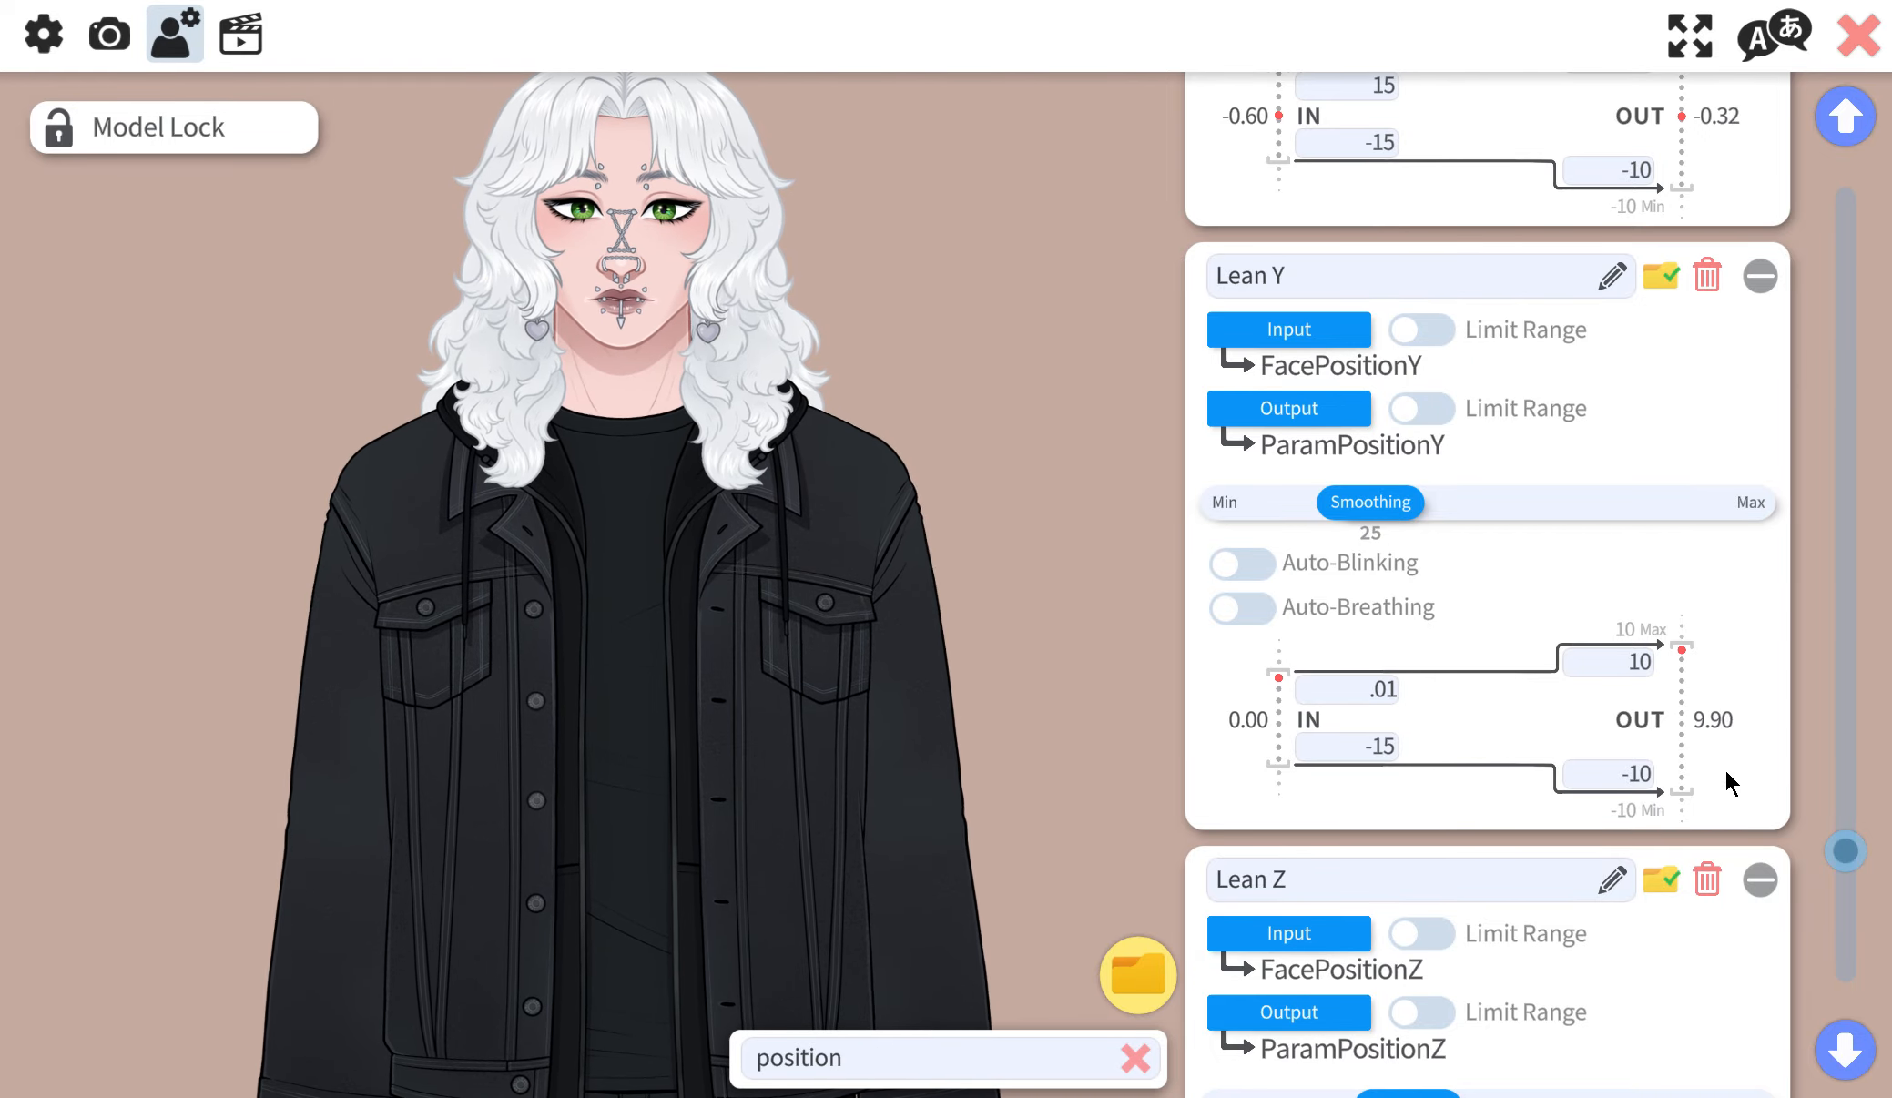
left_click(1356, 748)
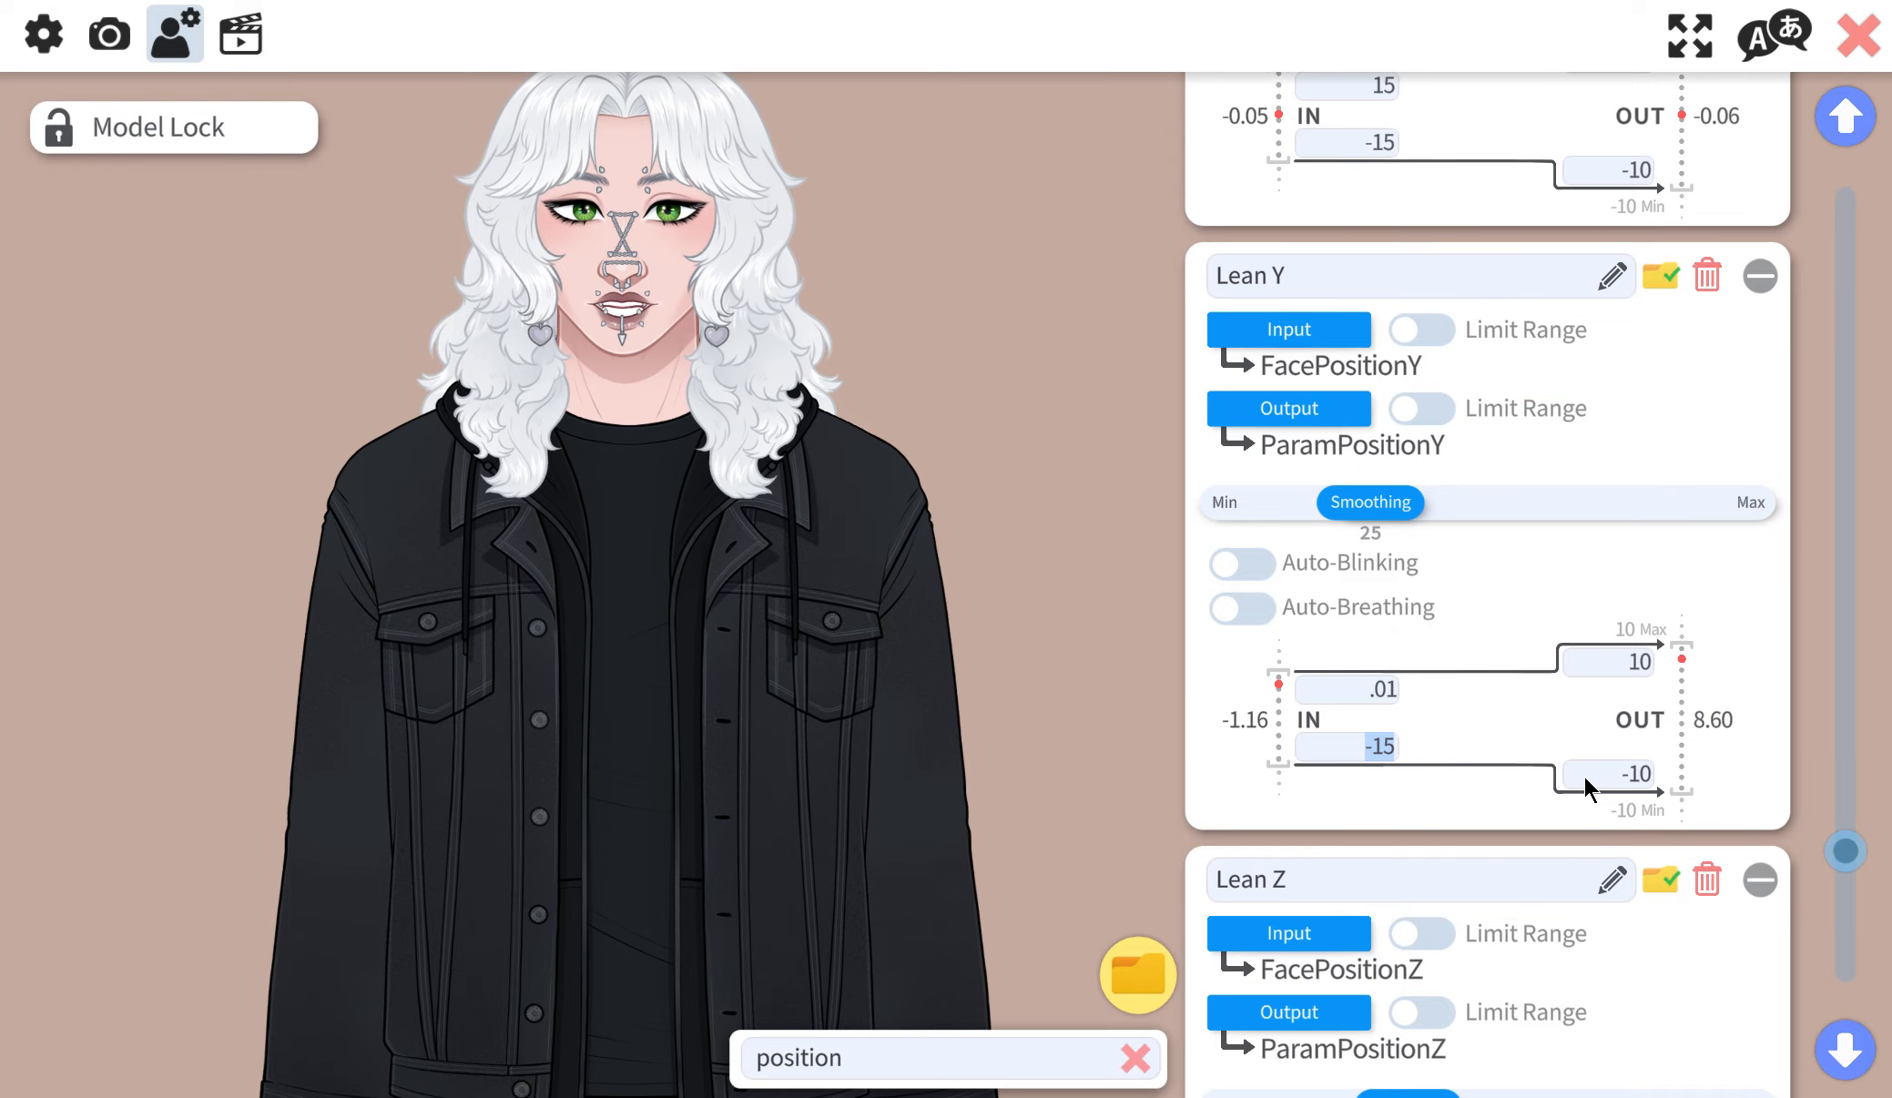
type("-1")
key("Return")
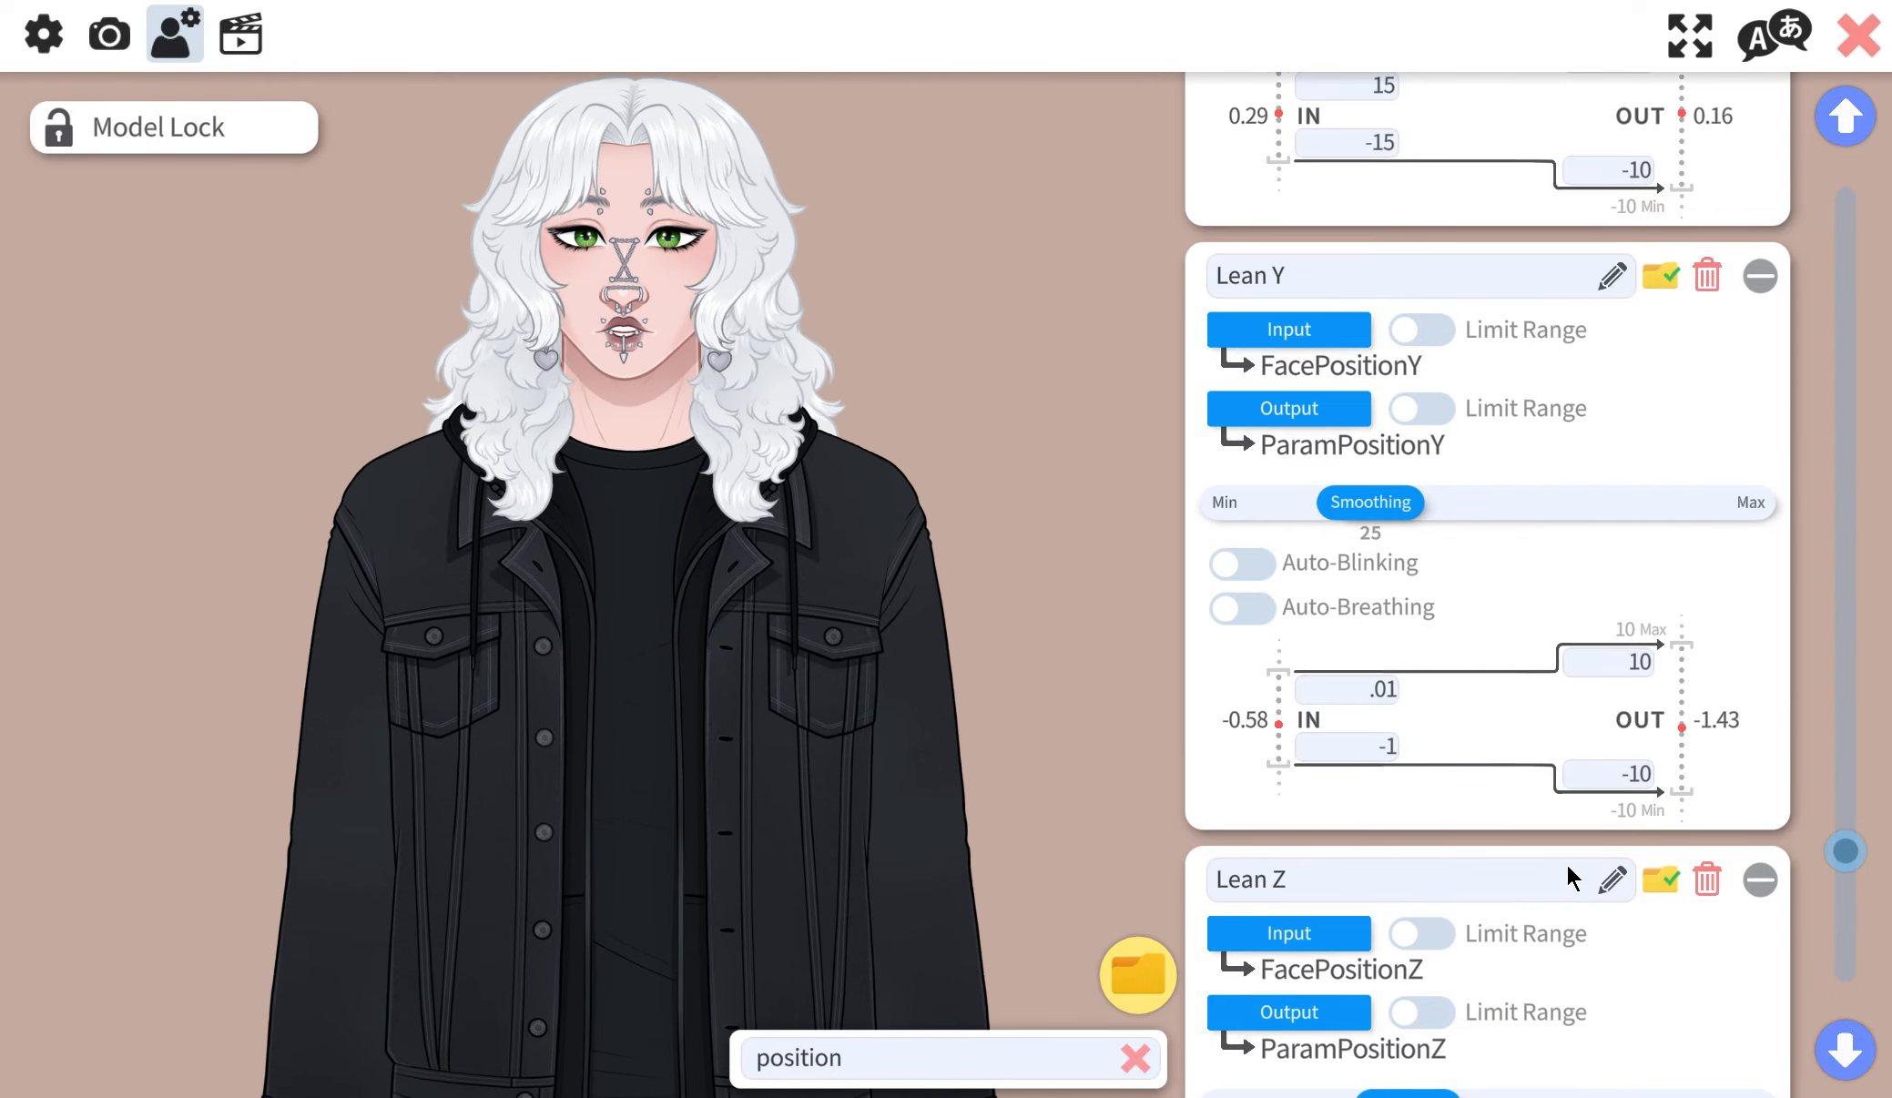
- Set Lean X's input range to an upper limit of 5 and a lower limit of -3
scroll(1459, 851, "up", 6)
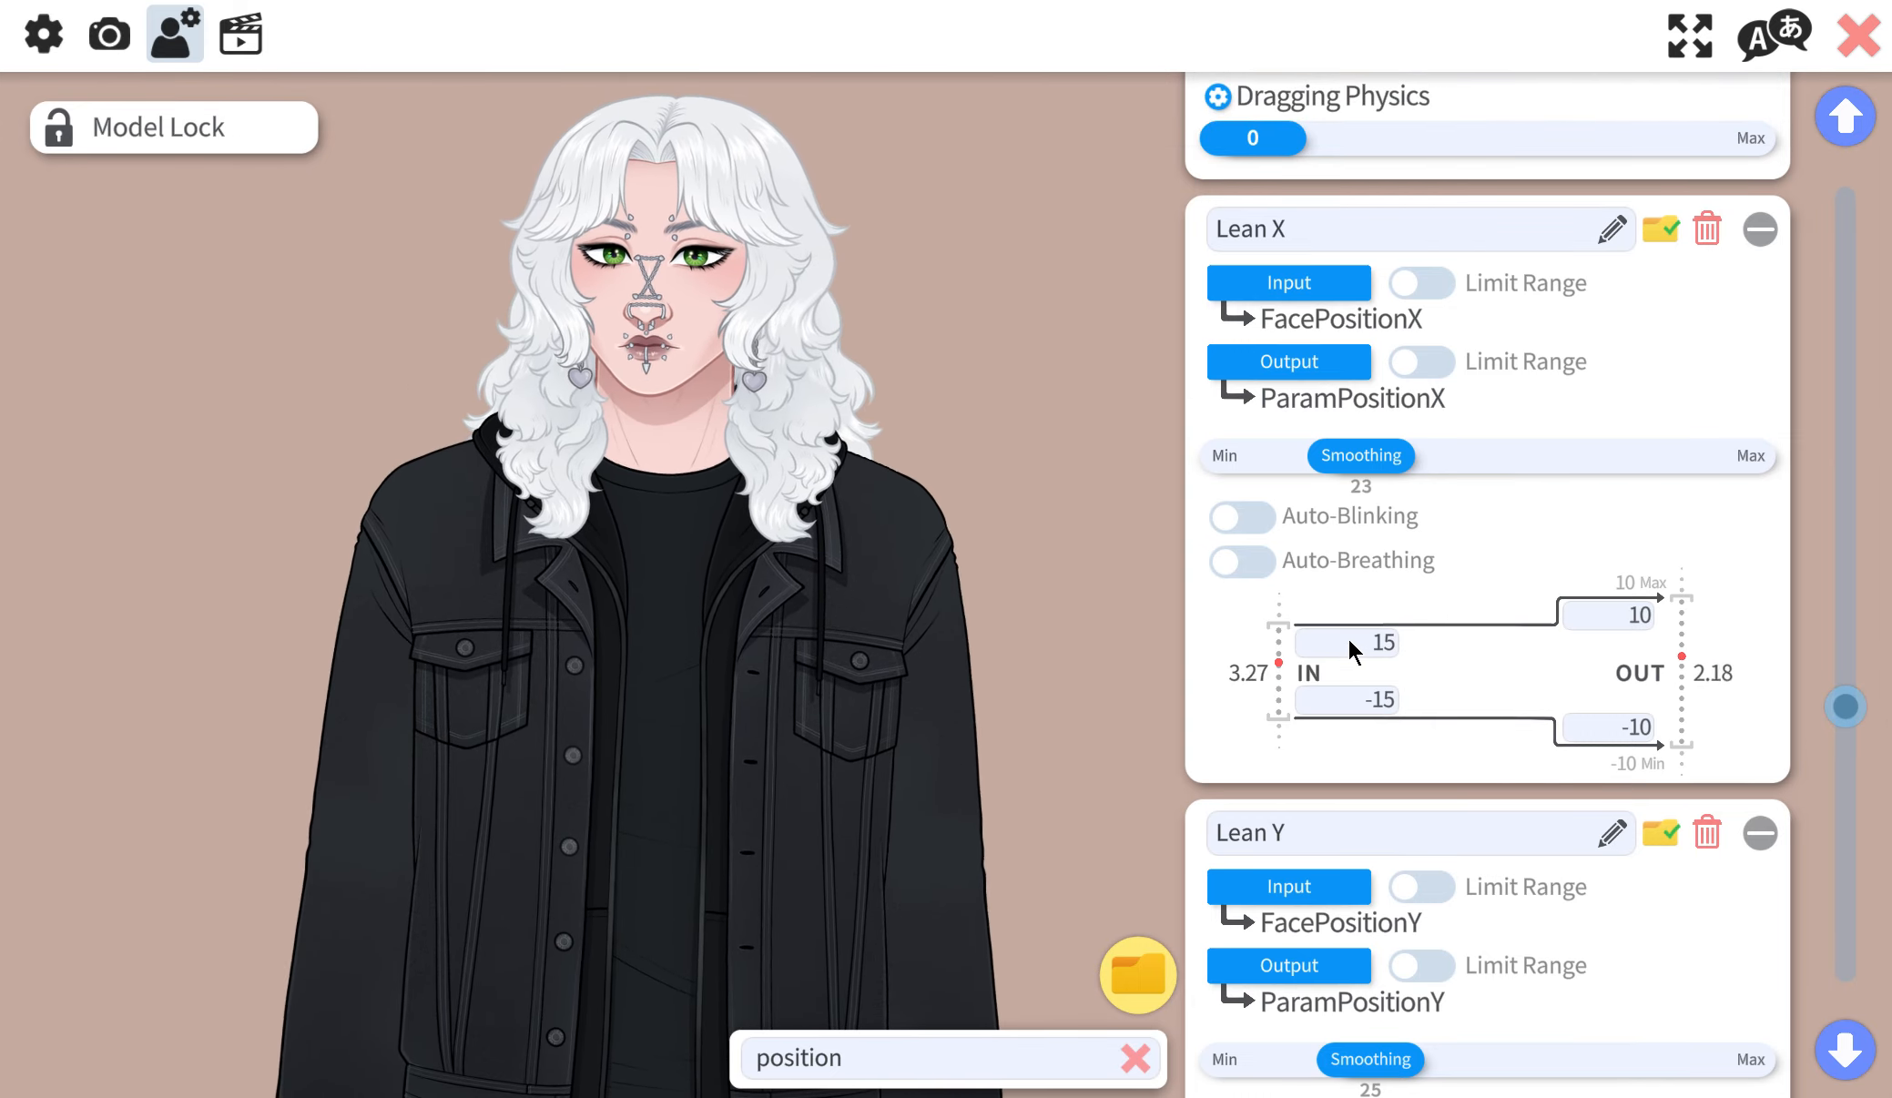
left_click(1379, 643)
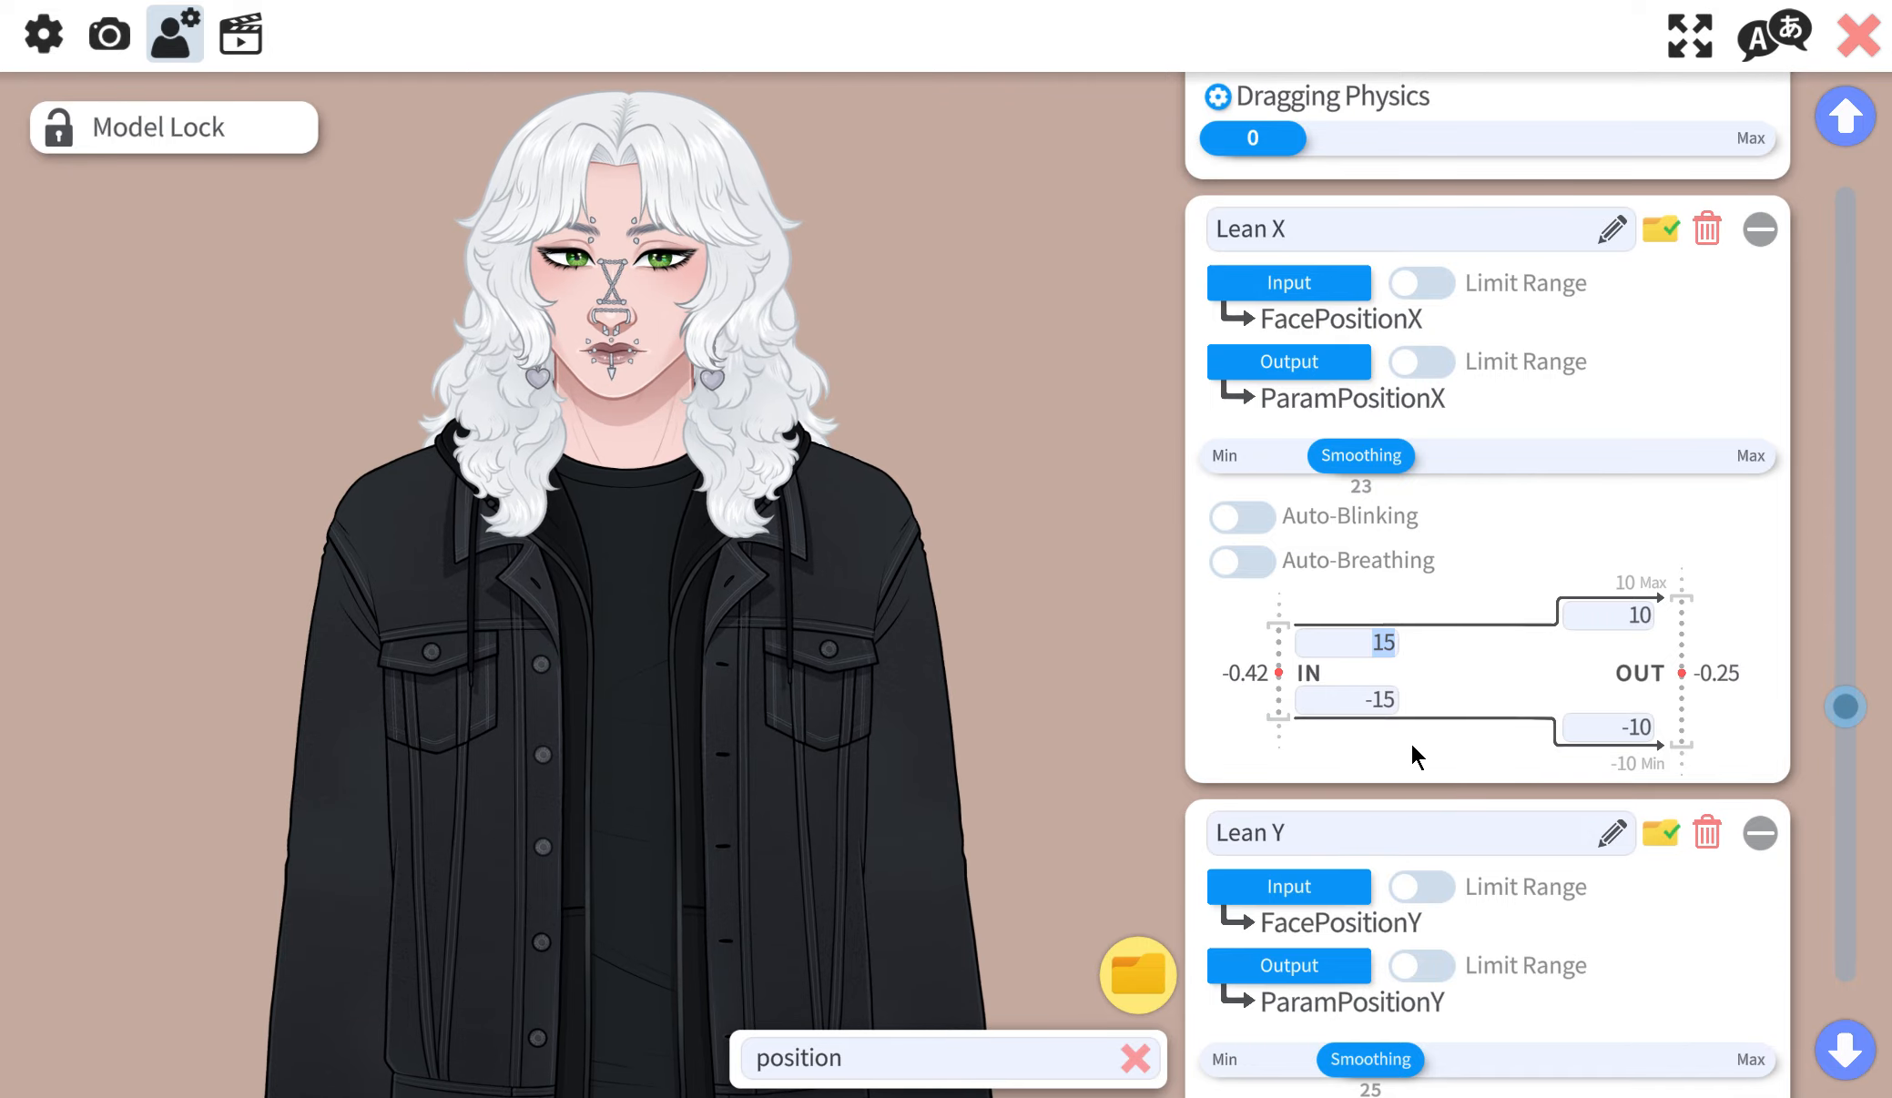
type("5")
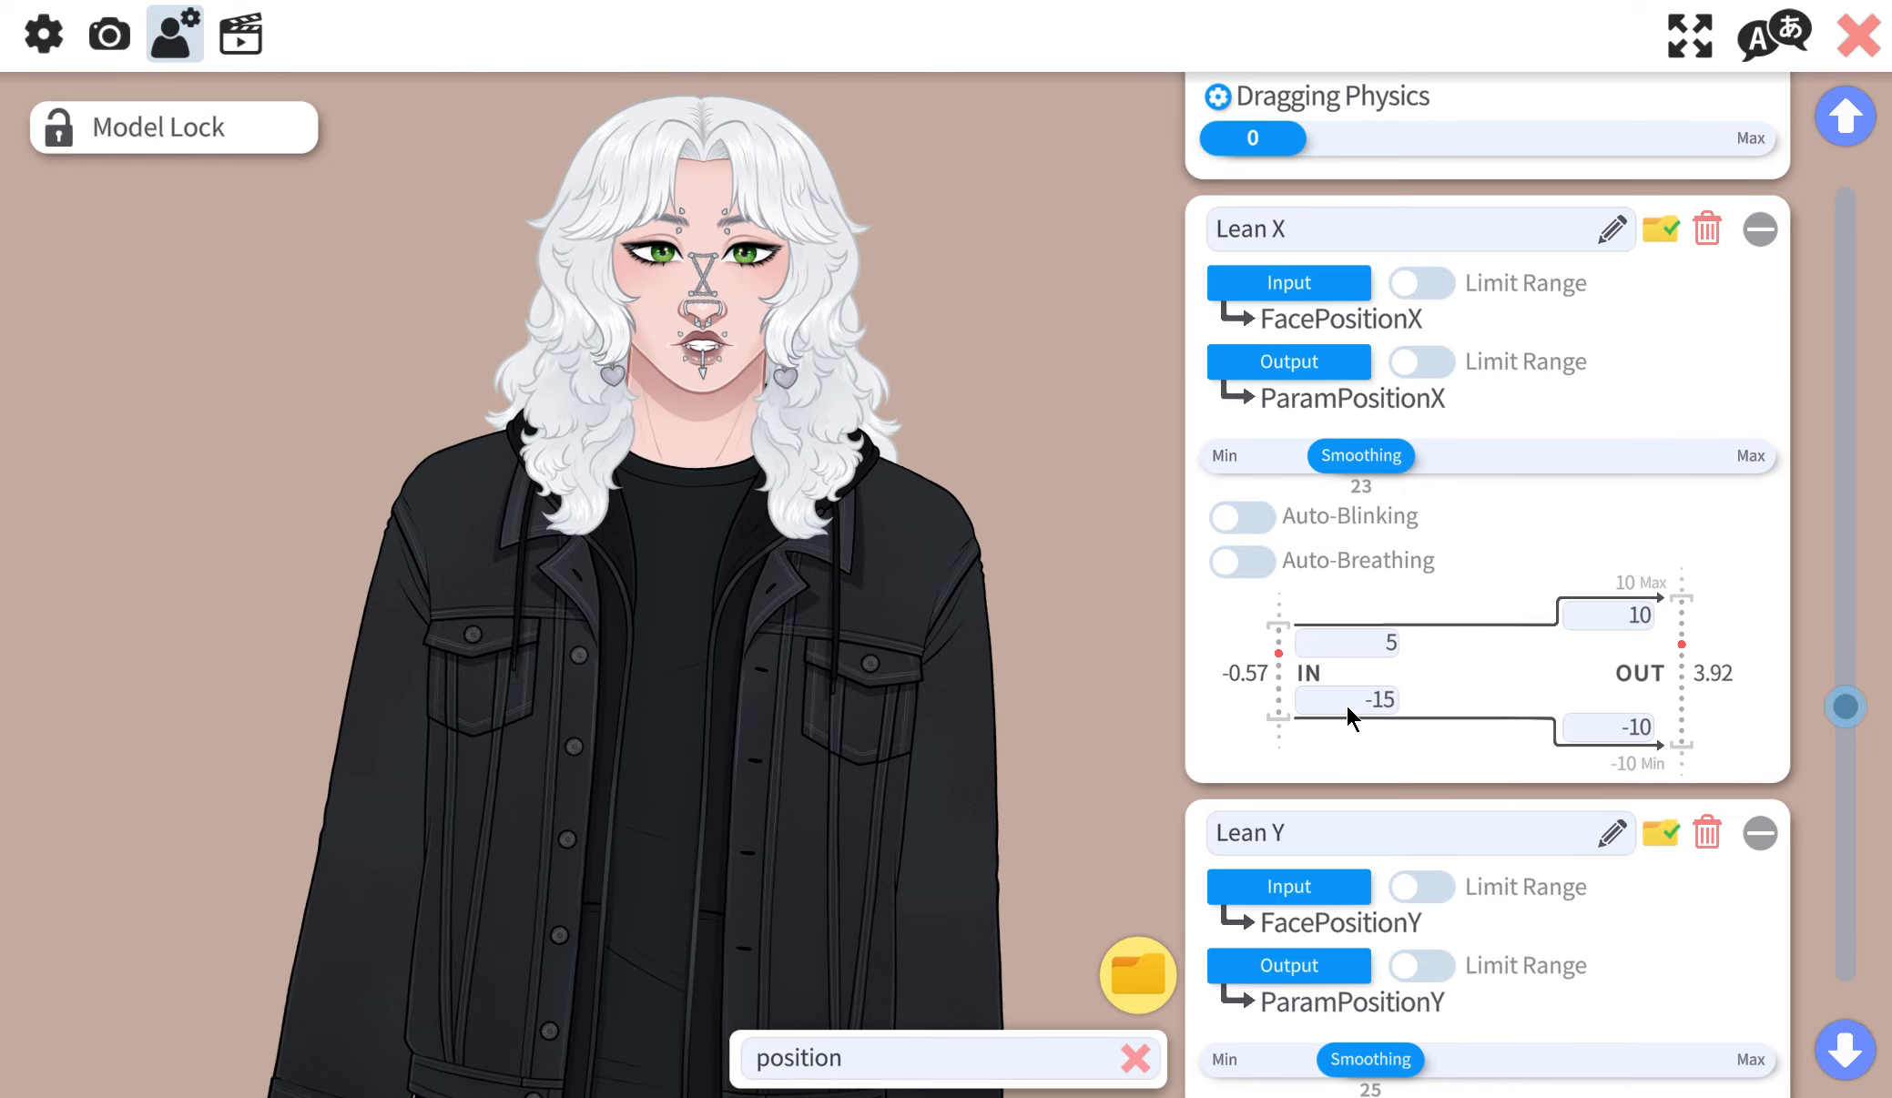
left_click(1348, 701)
type("-3")
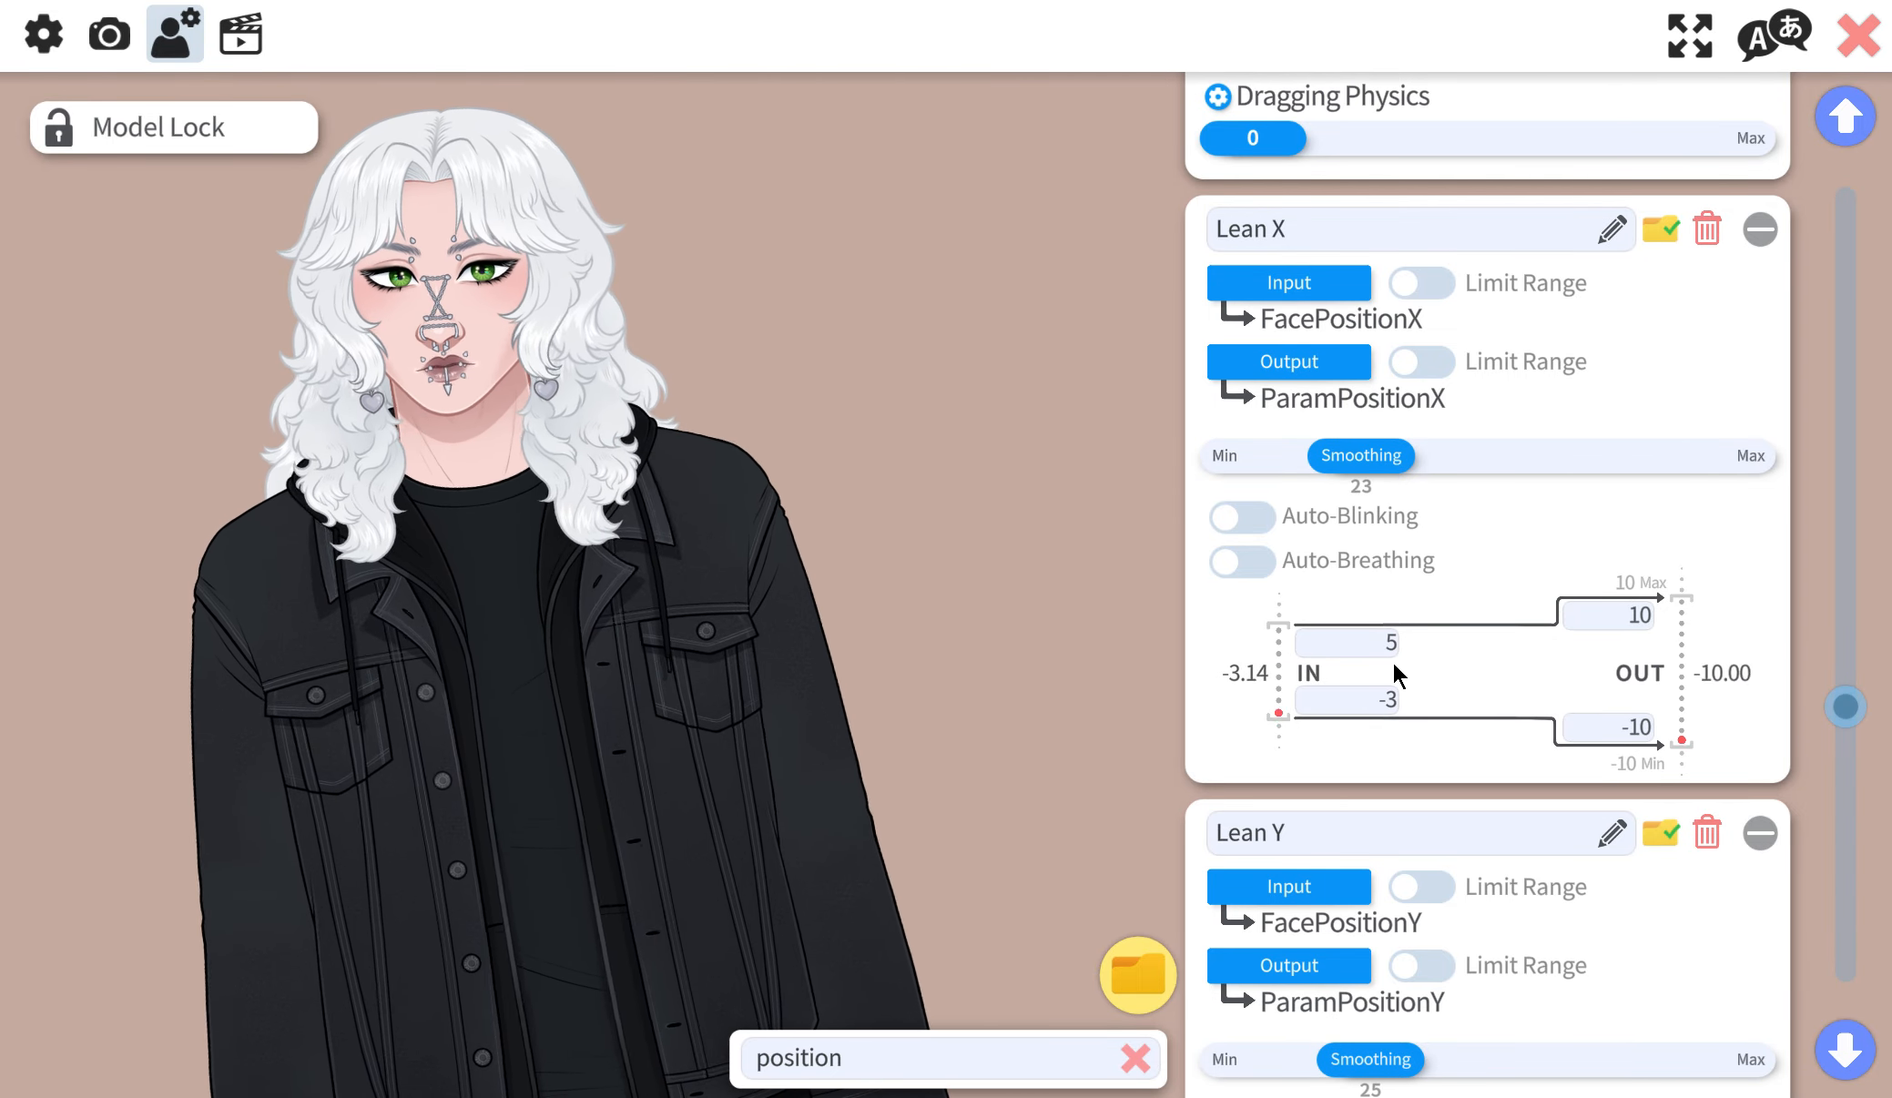
- Change Lean X's lower input limit to -5
left_click(1358, 697)
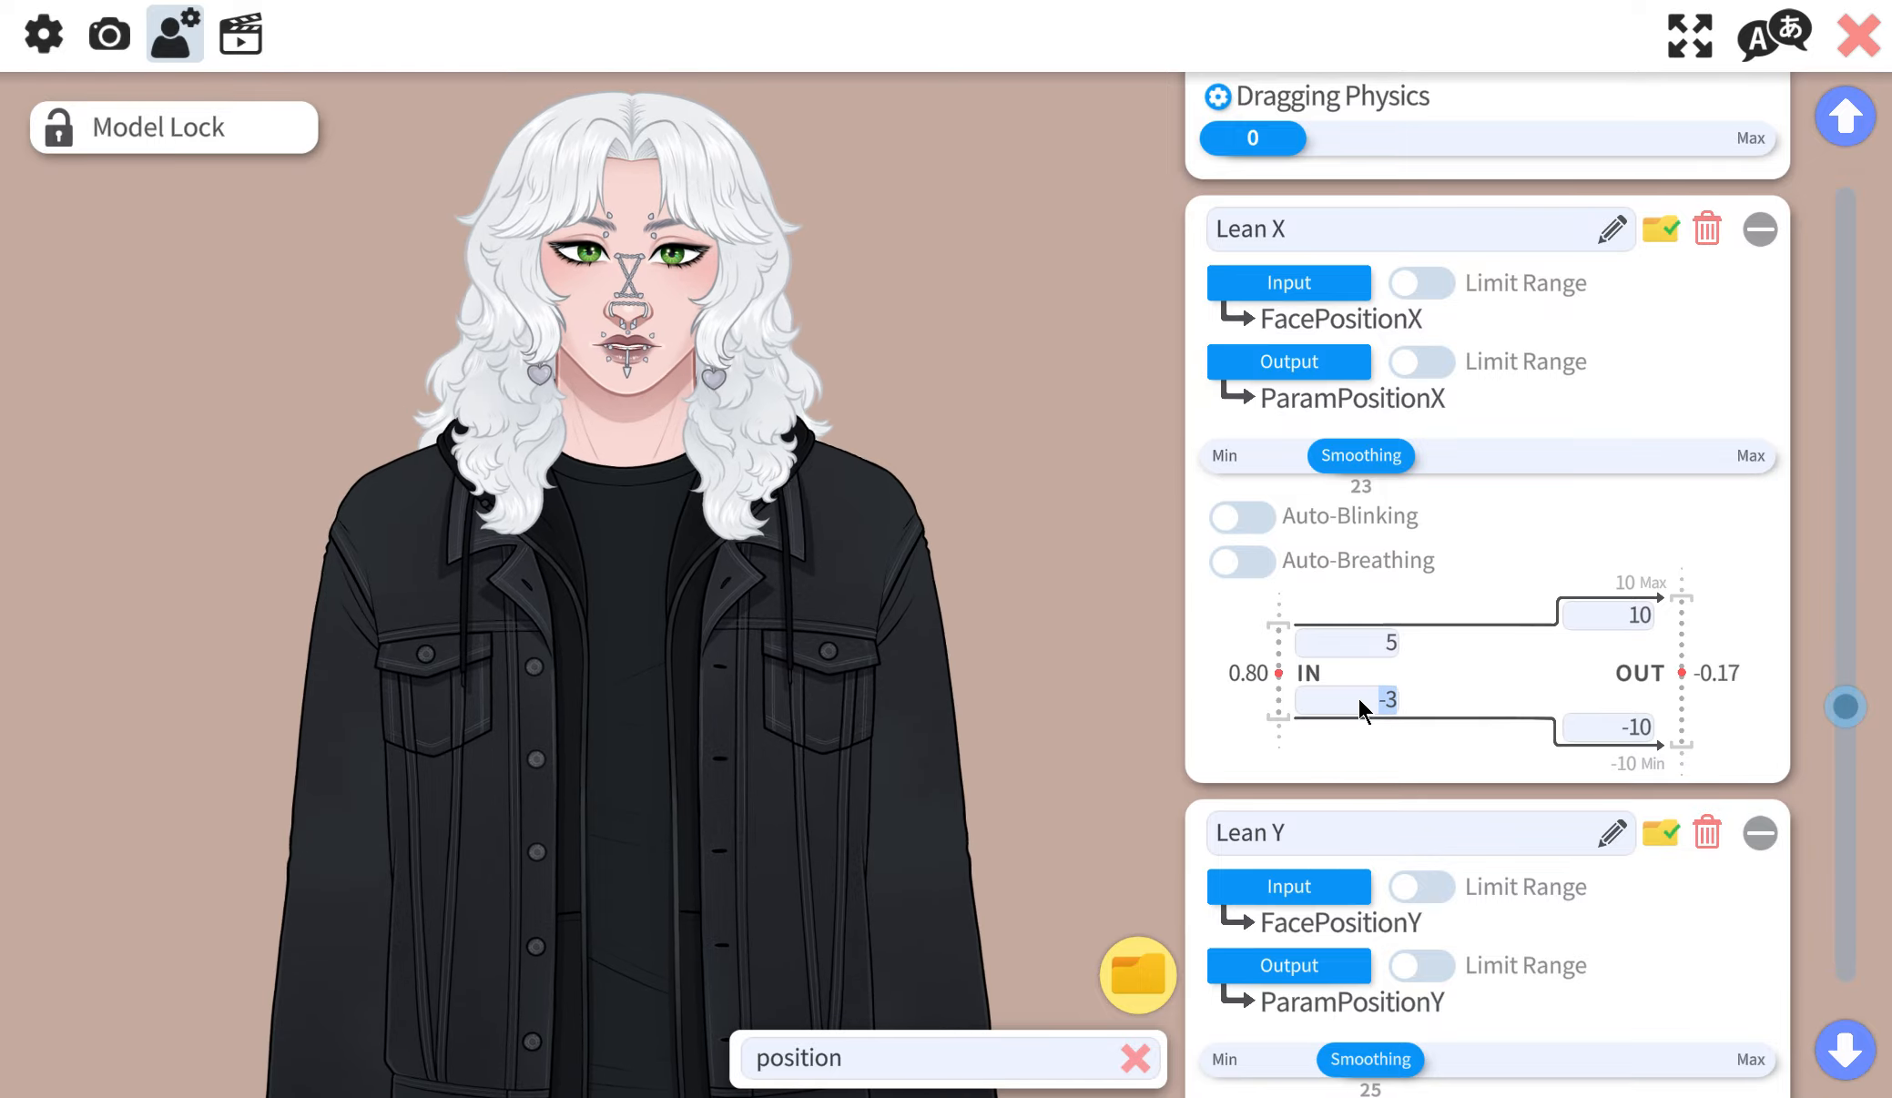
type("-5")
left_click(1464, 662)
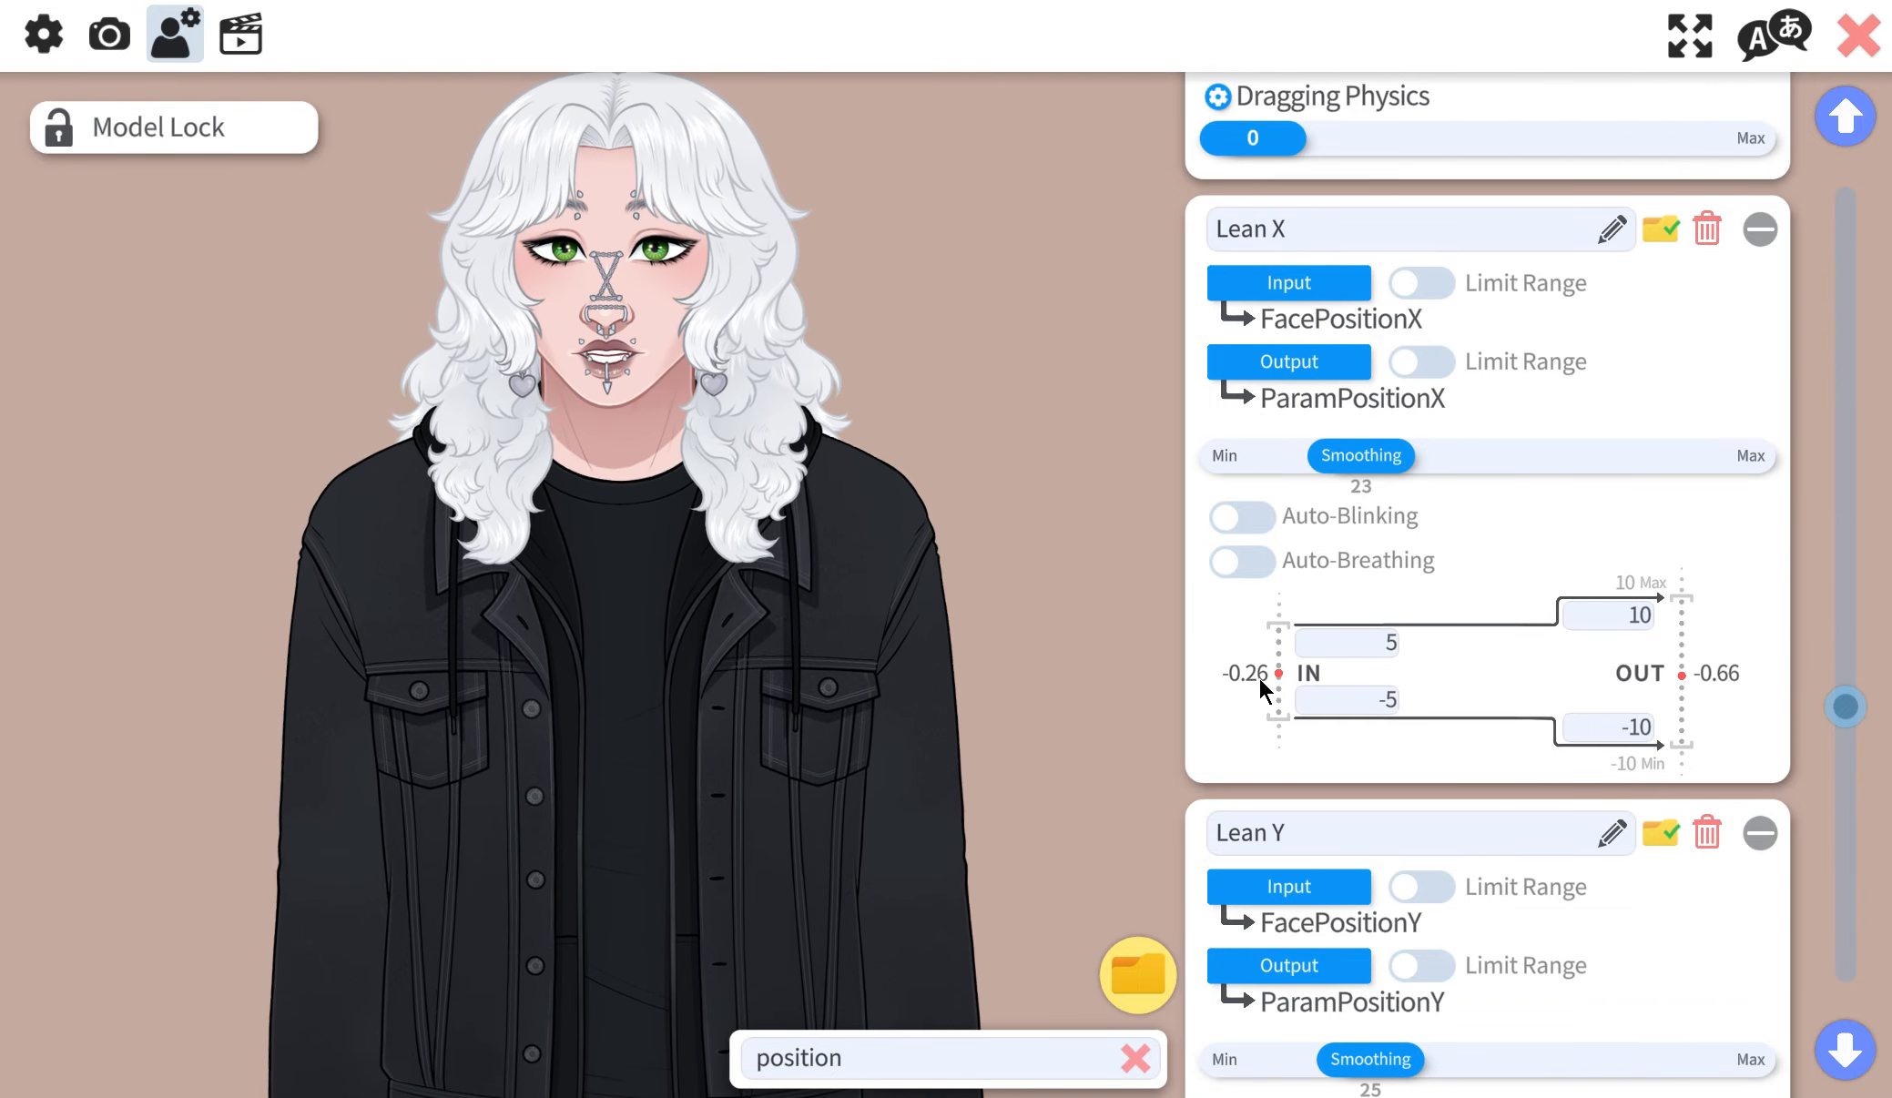
left_click(1361, 699)
left_click(1361, 648)
left_click(1422, 657)
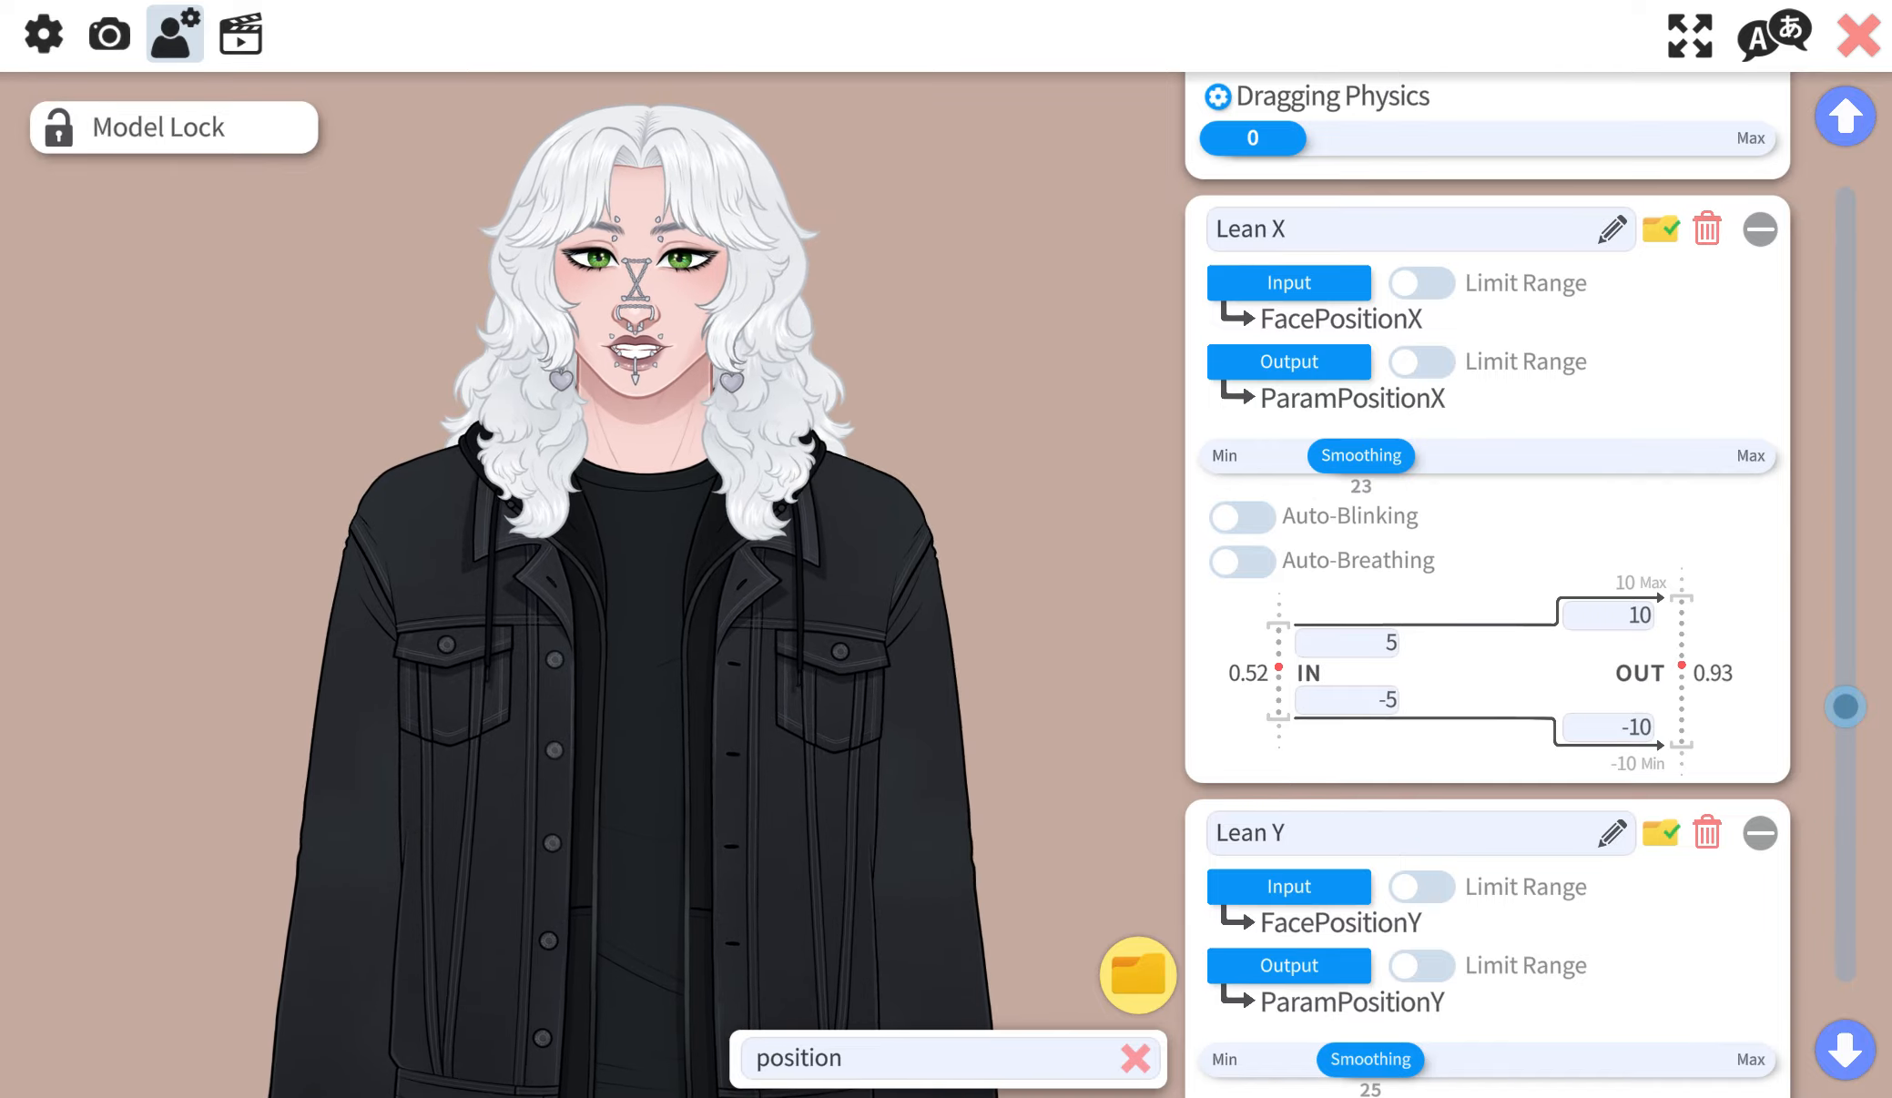
- Enlarge the model so its face fills the view and filter the parameters by "brow"
left_click(1030, 1039)
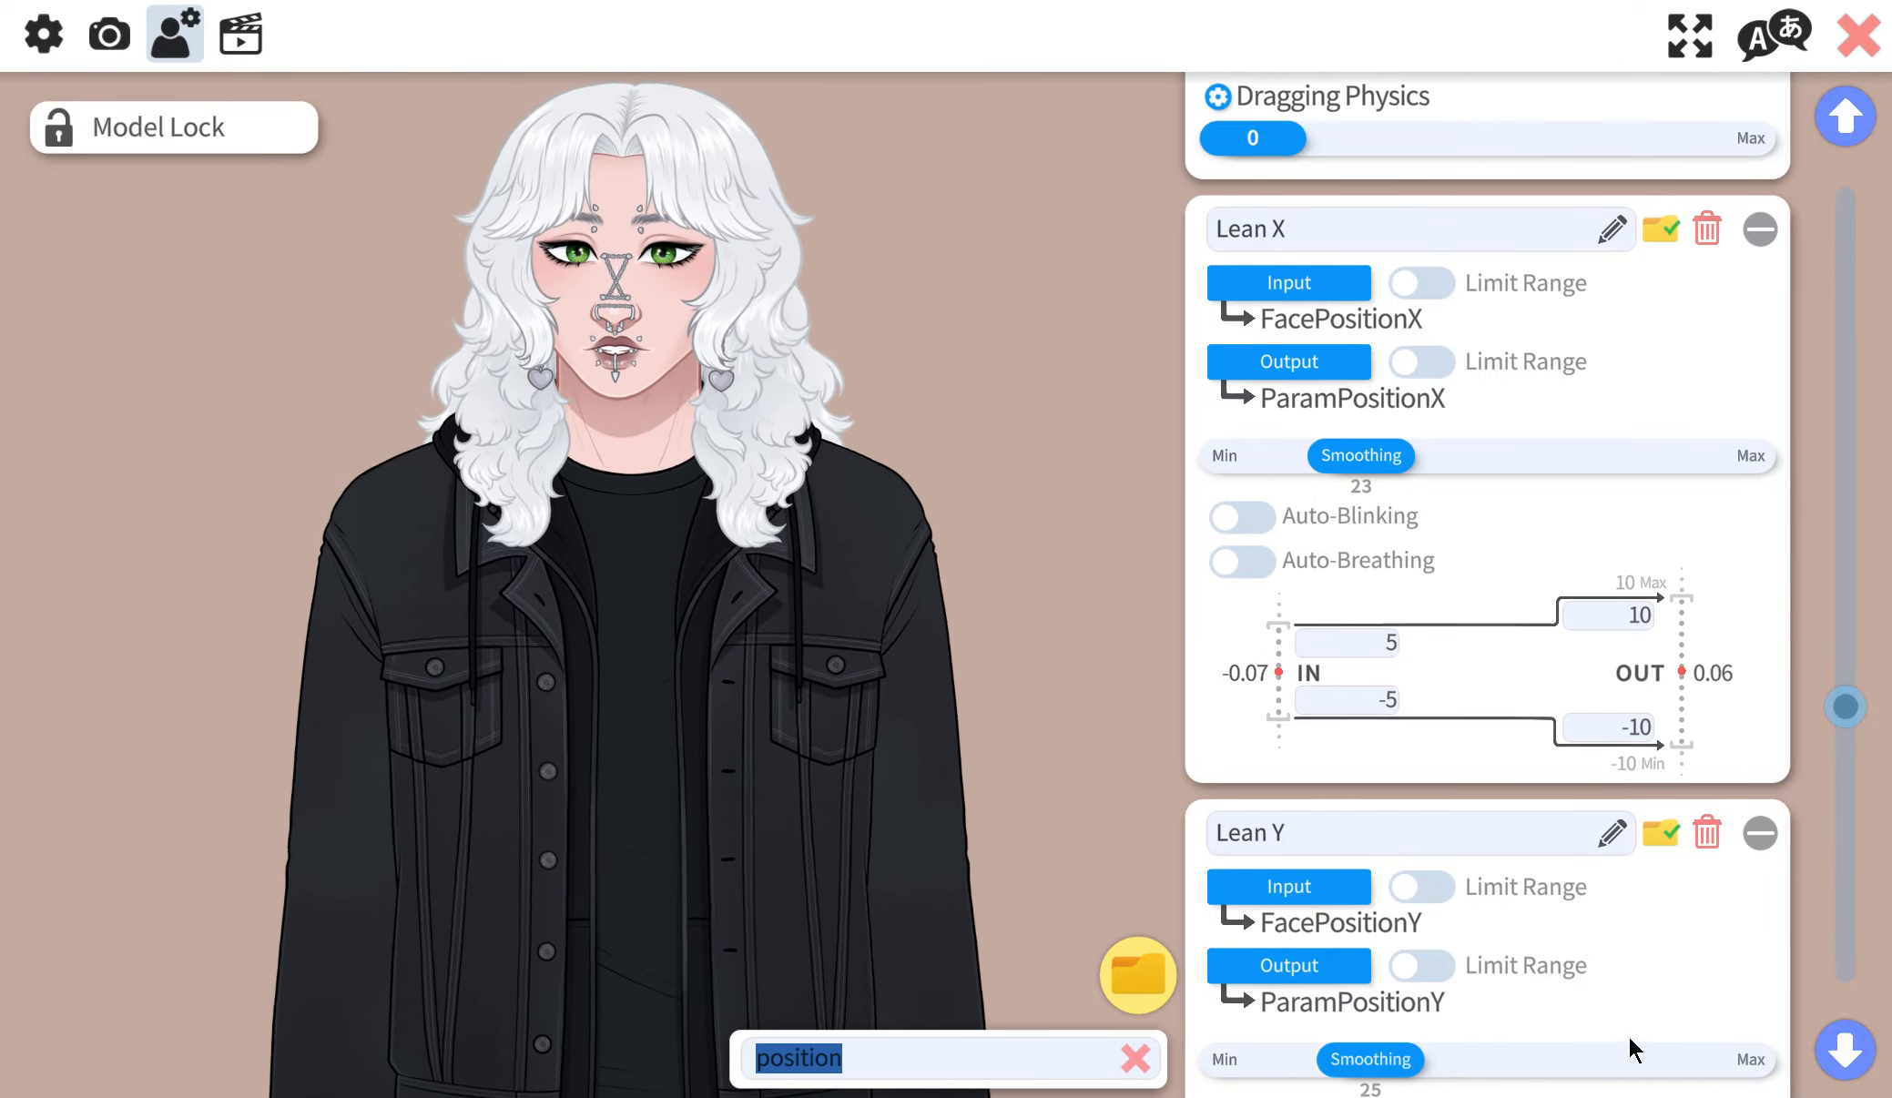
scroll(711, 538, "up", 5)
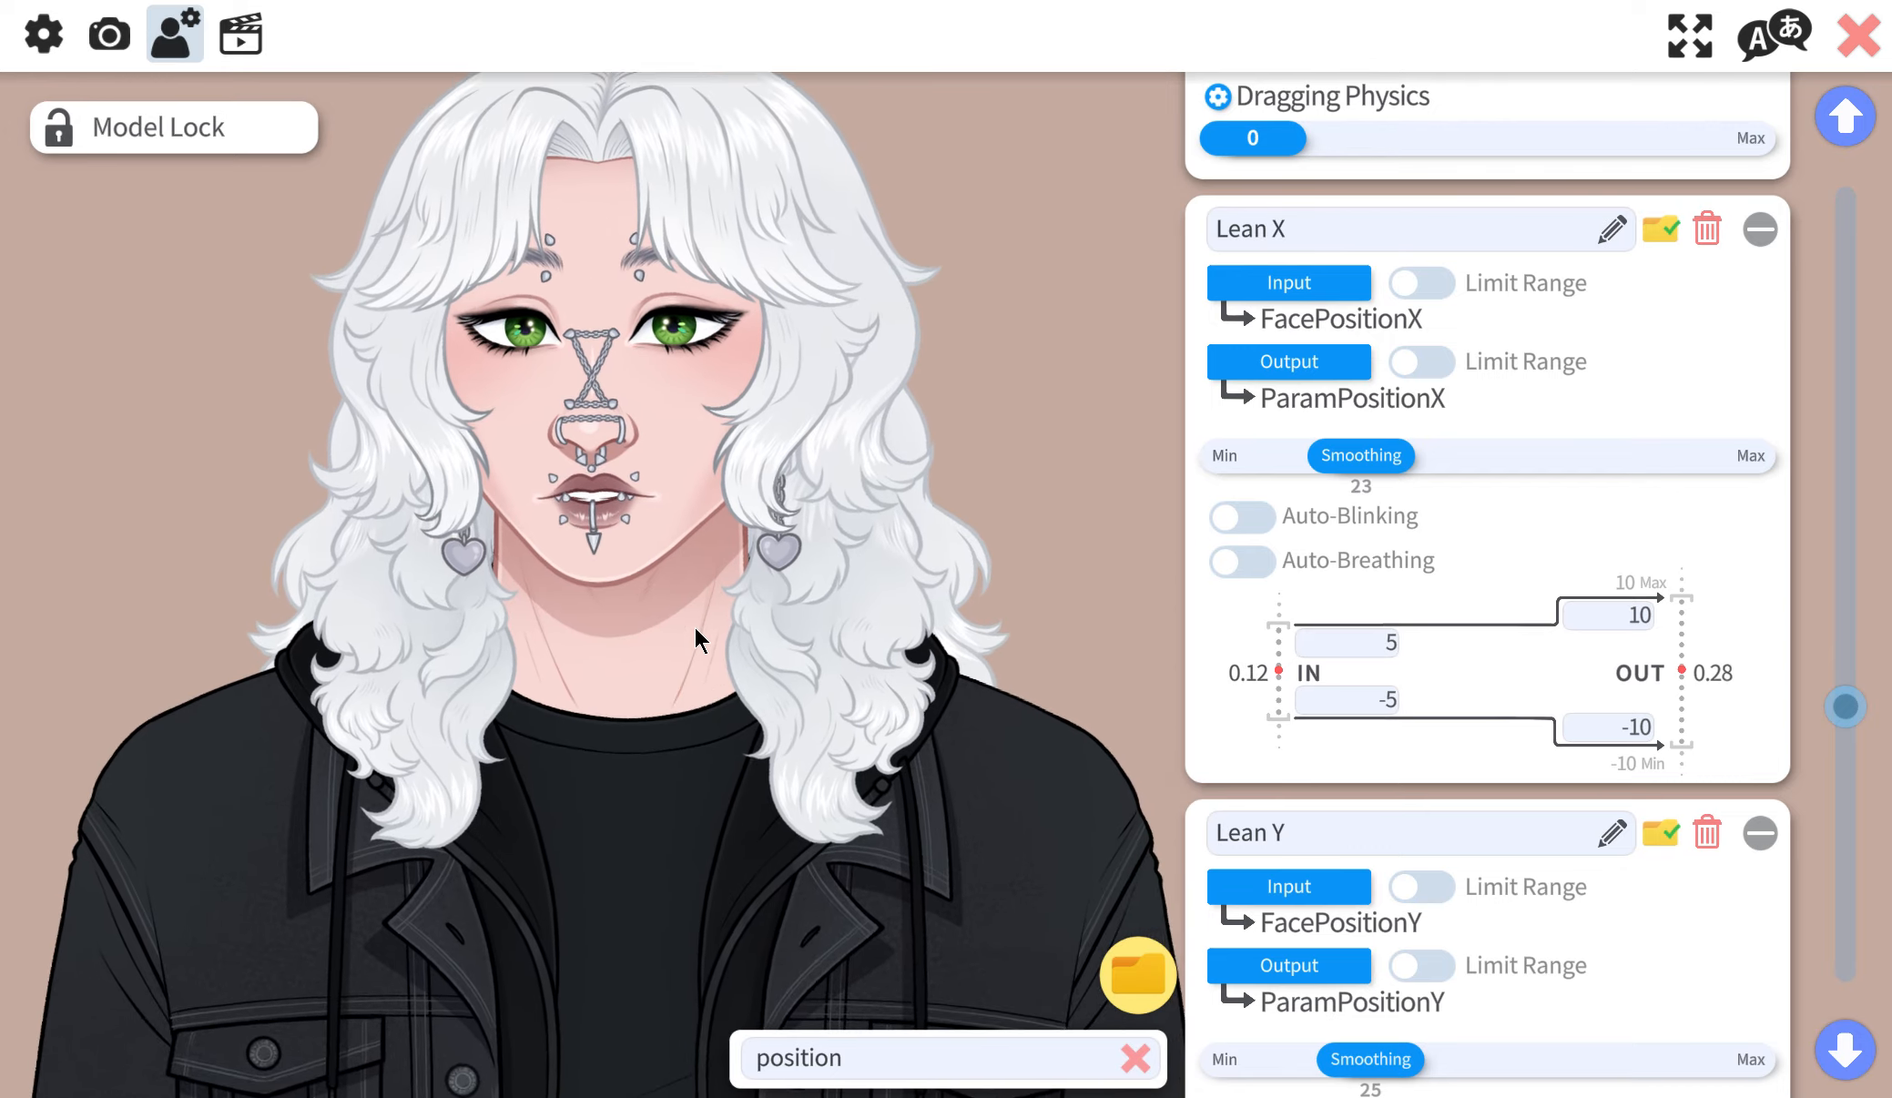
left_click(934, 1072)
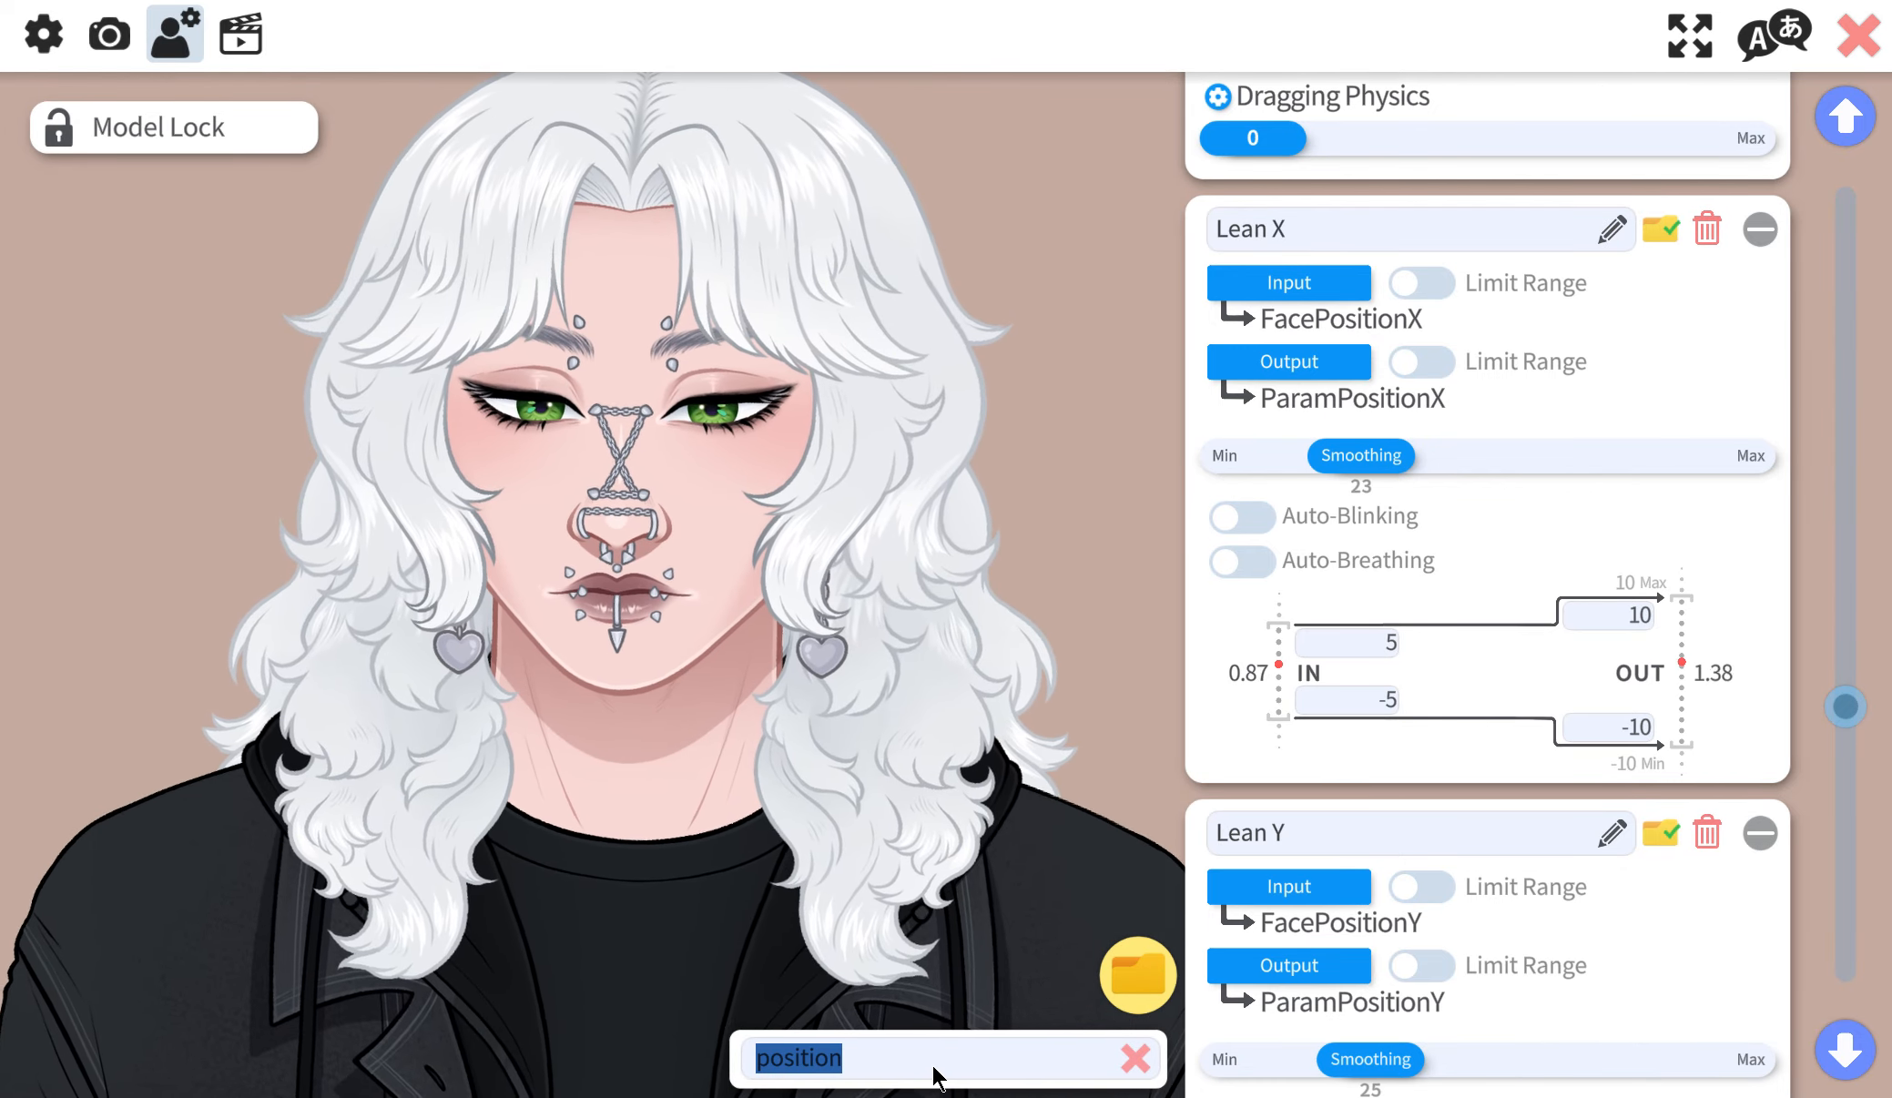
type("brow")
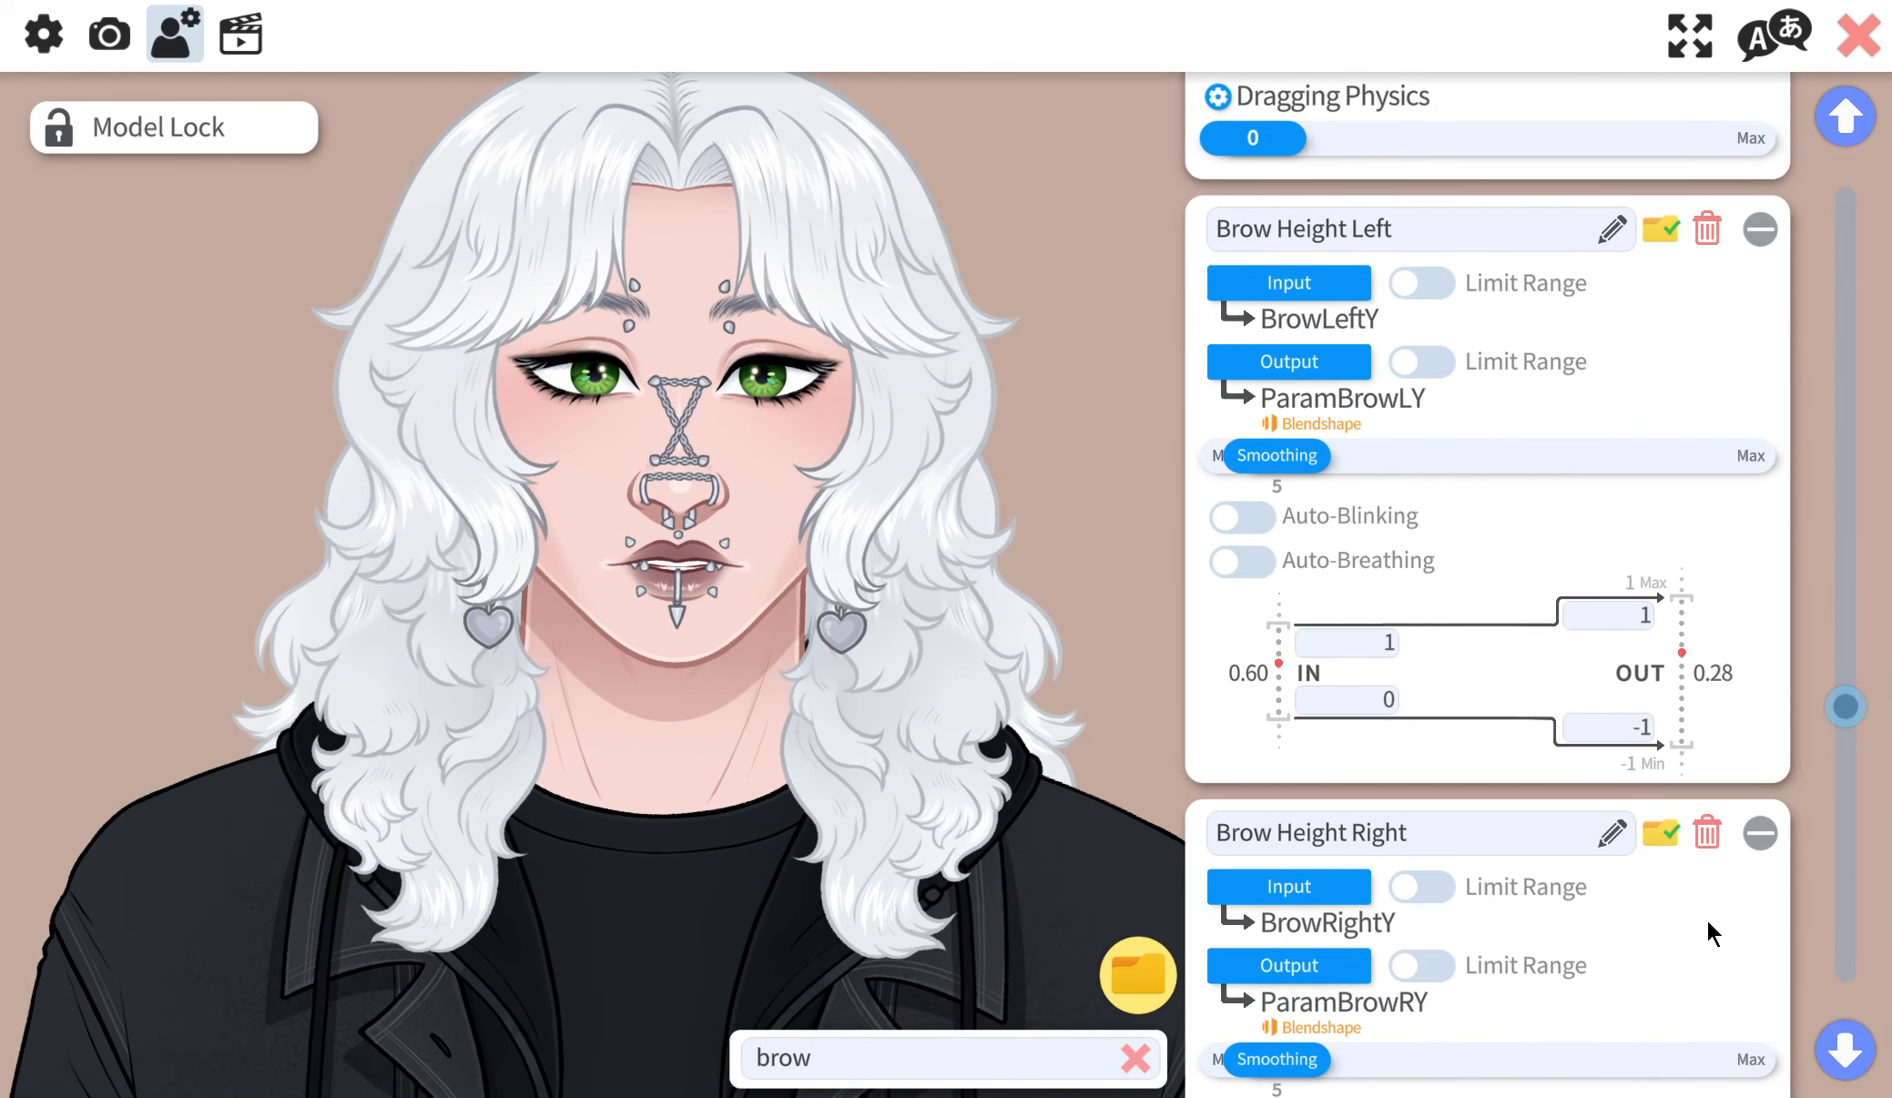
- Set the upper input limit of Brow Inner Up to .3 and refine it to .4
scroll(1684, 712, "down", 3)
scroll(1681, 709, "down", 5)
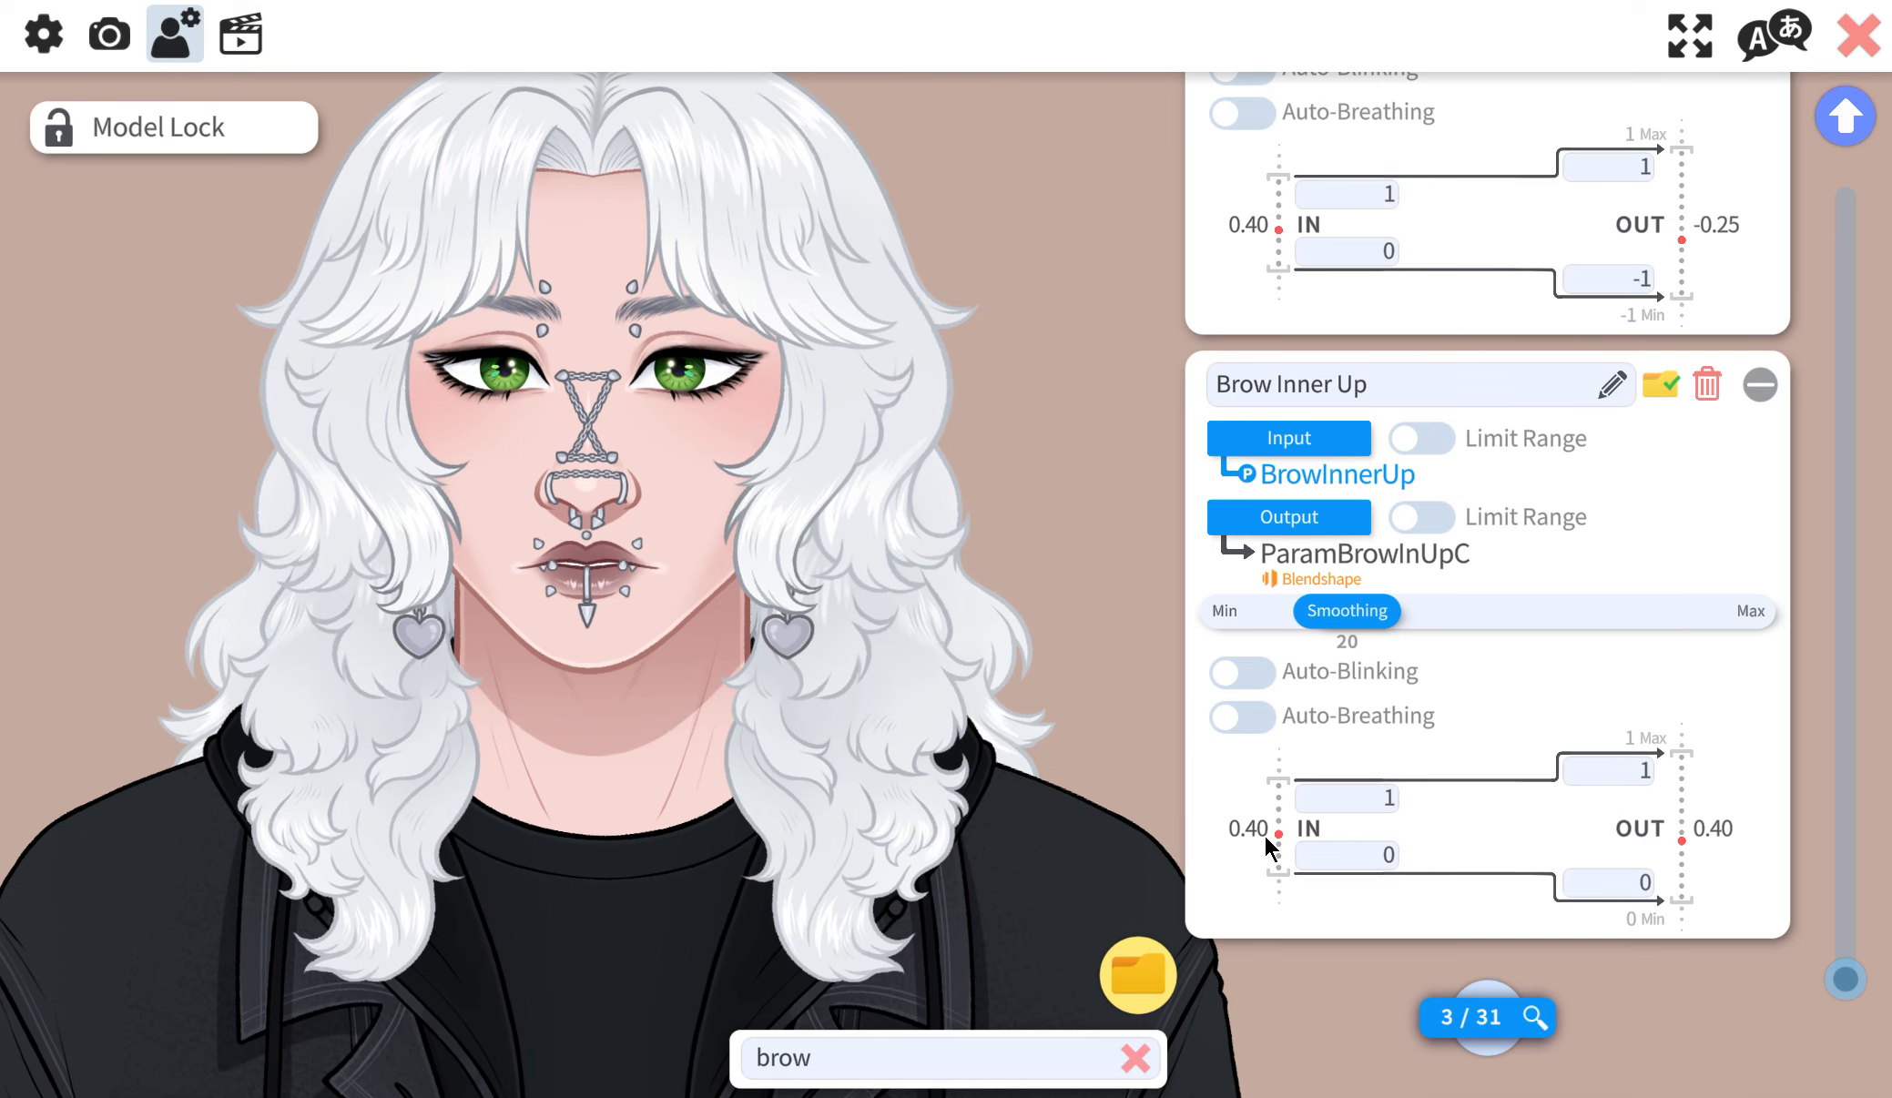
left_click(1355, 797)
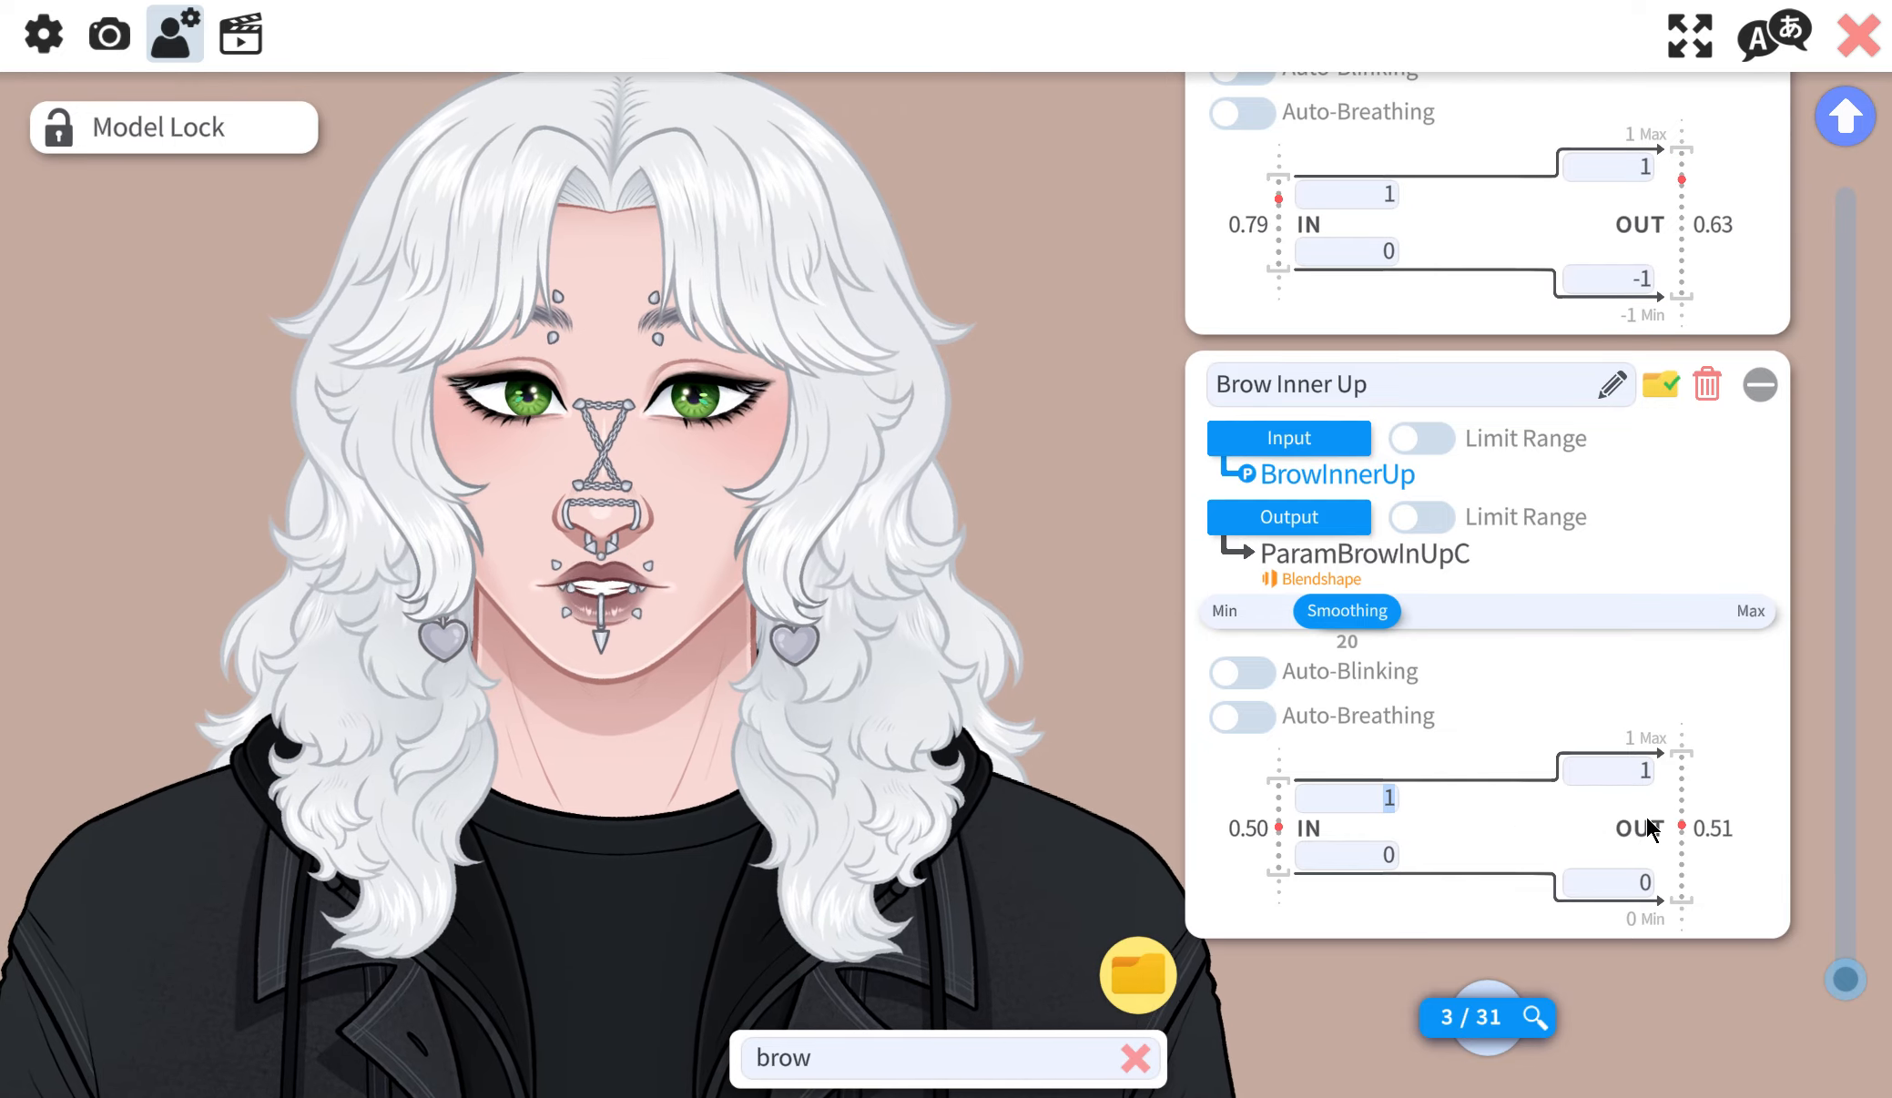
type(".3")
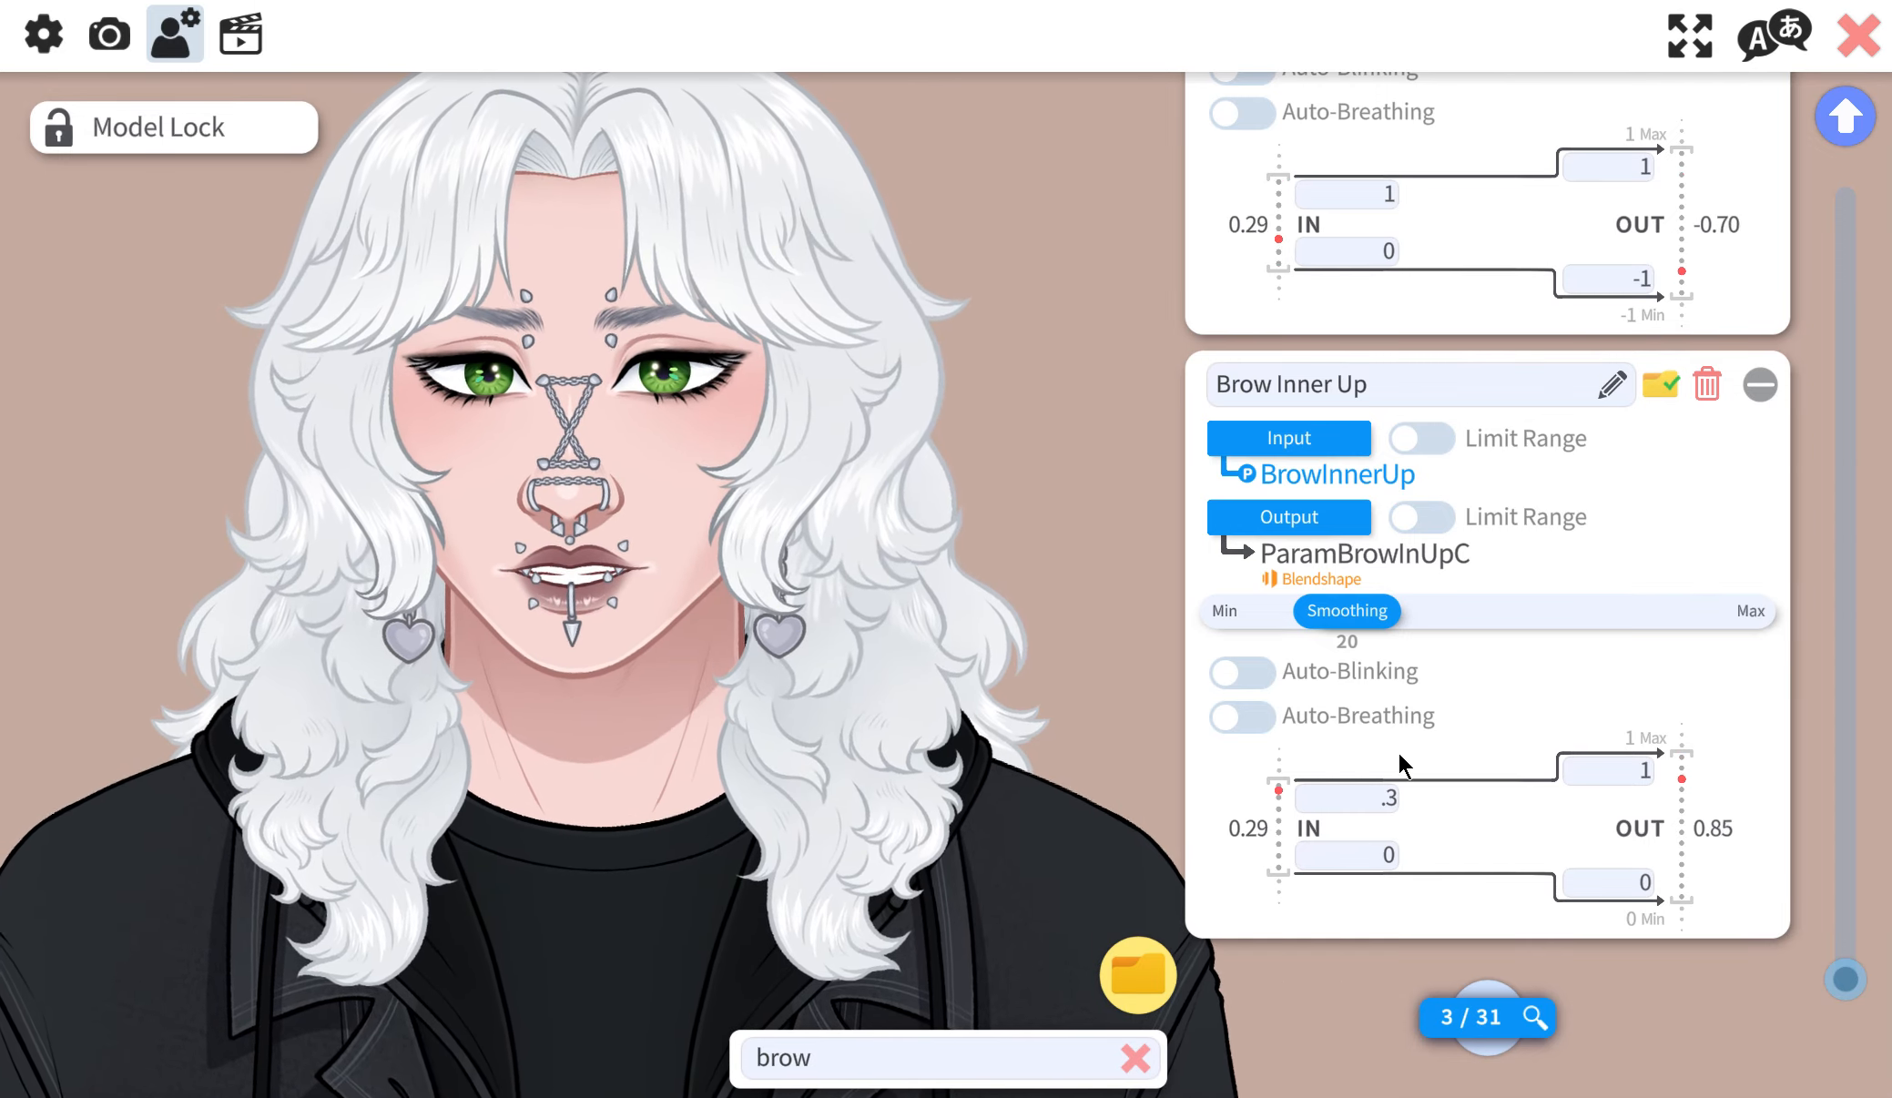
left_click(1360, 801)
key("BackSpace")
type(".4")
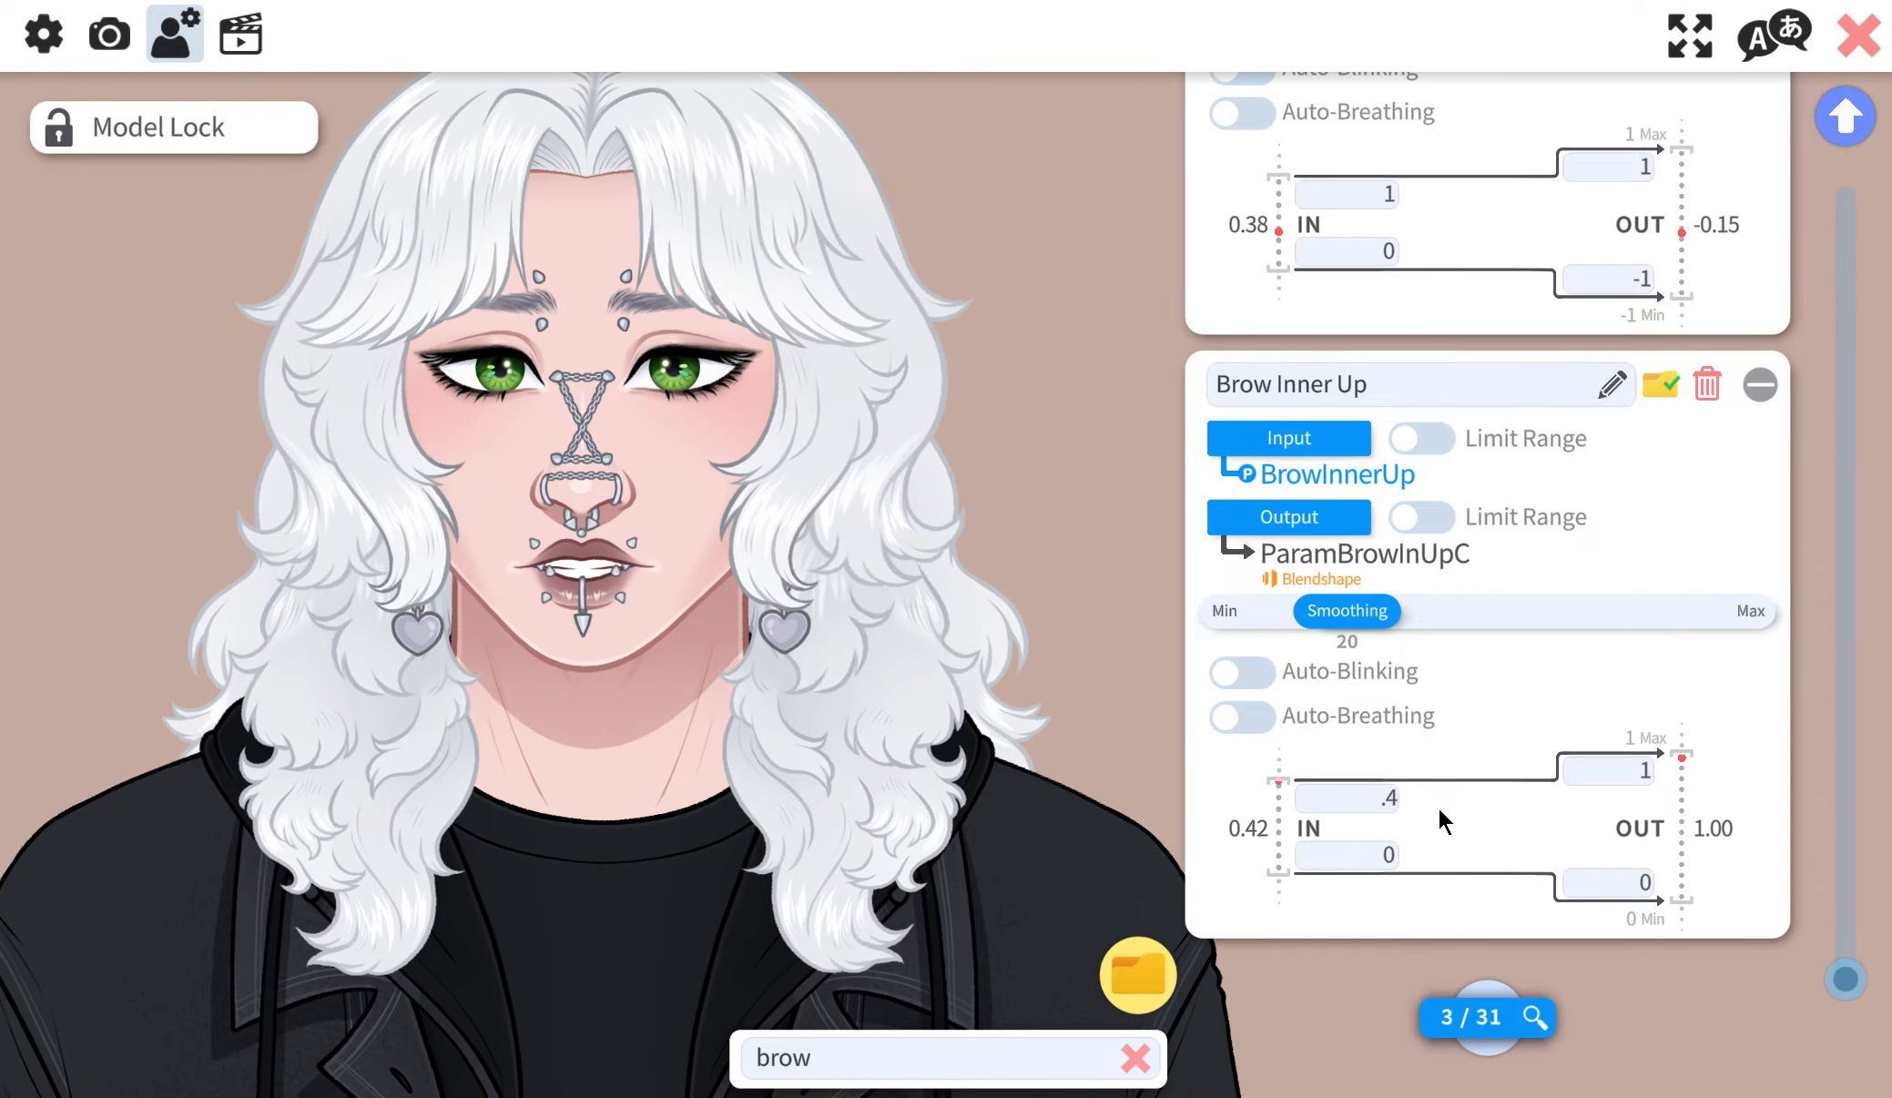
- Try .6 as Brow Inner Up's upper input limit and restore it to .4
key("BackSpace")
type("6")
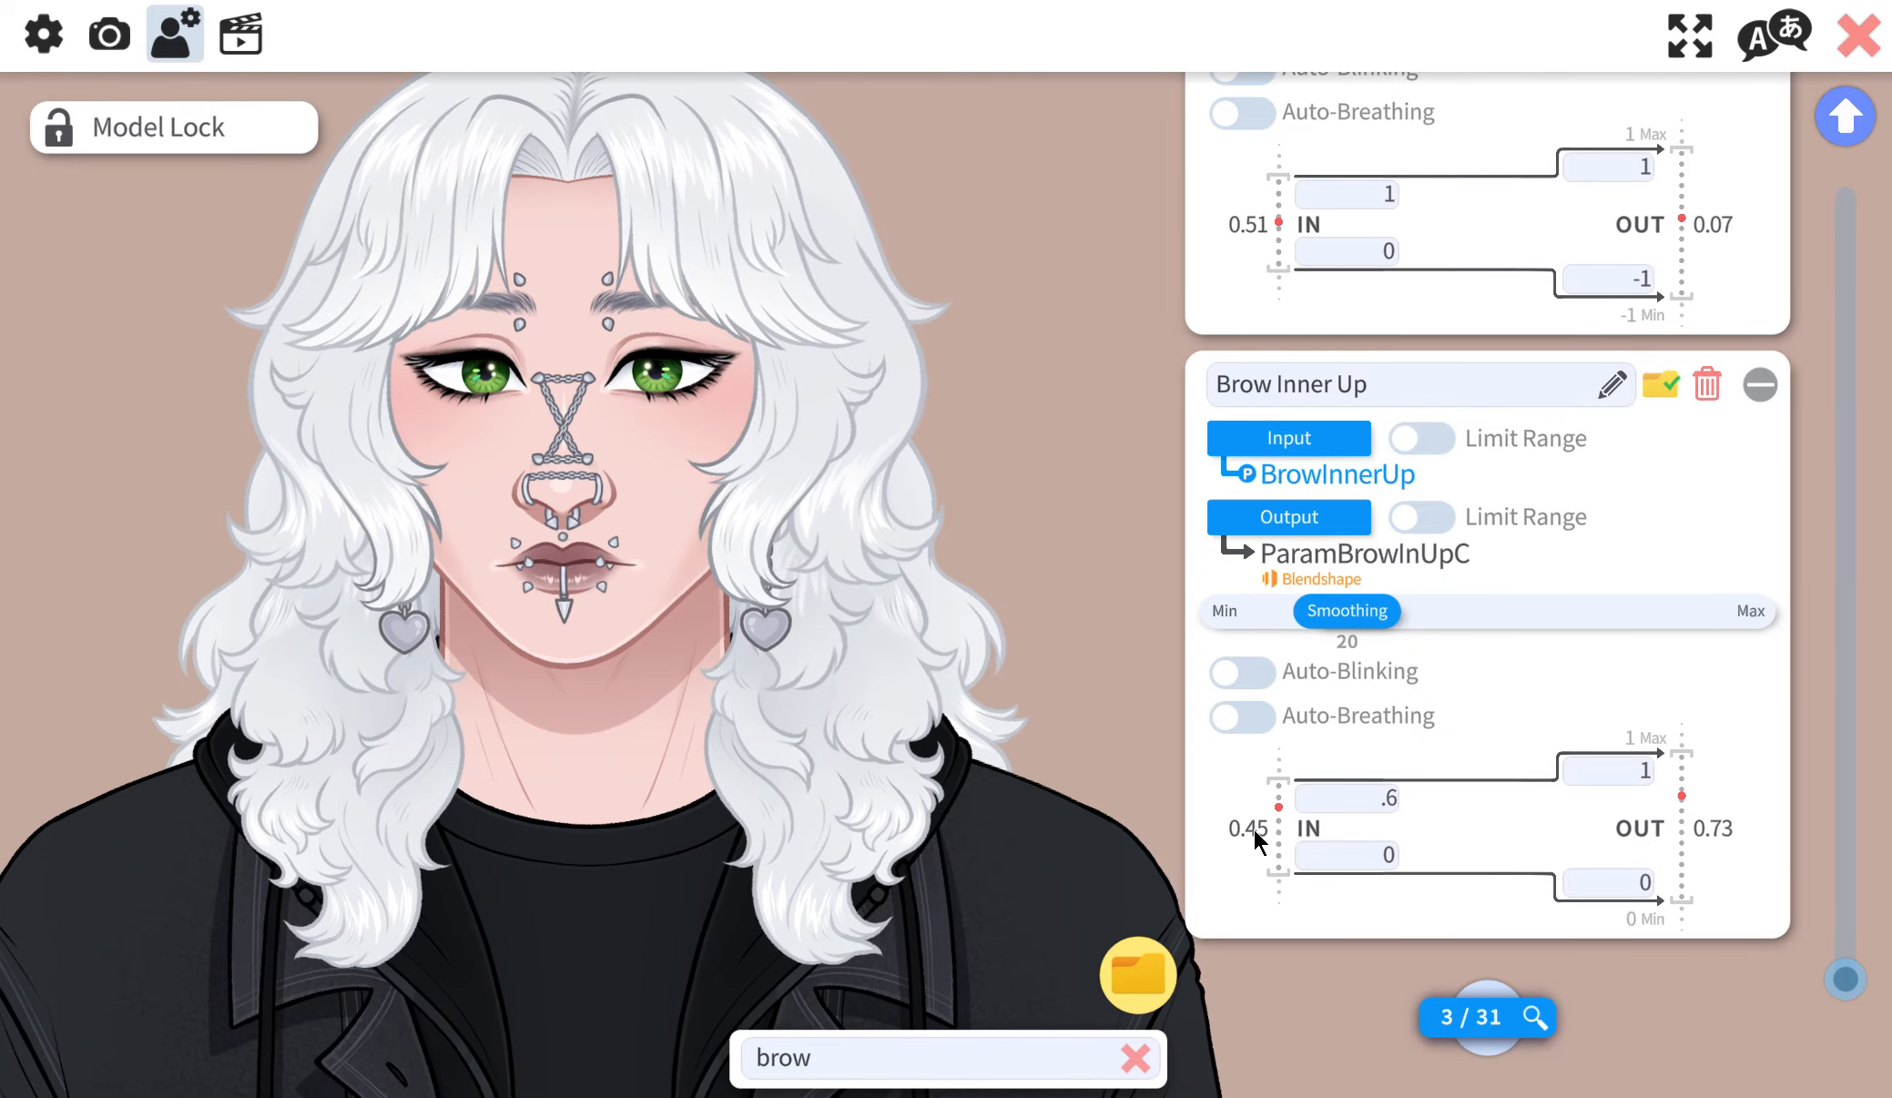
left_click_drag(1396, 797, 1295, 787)
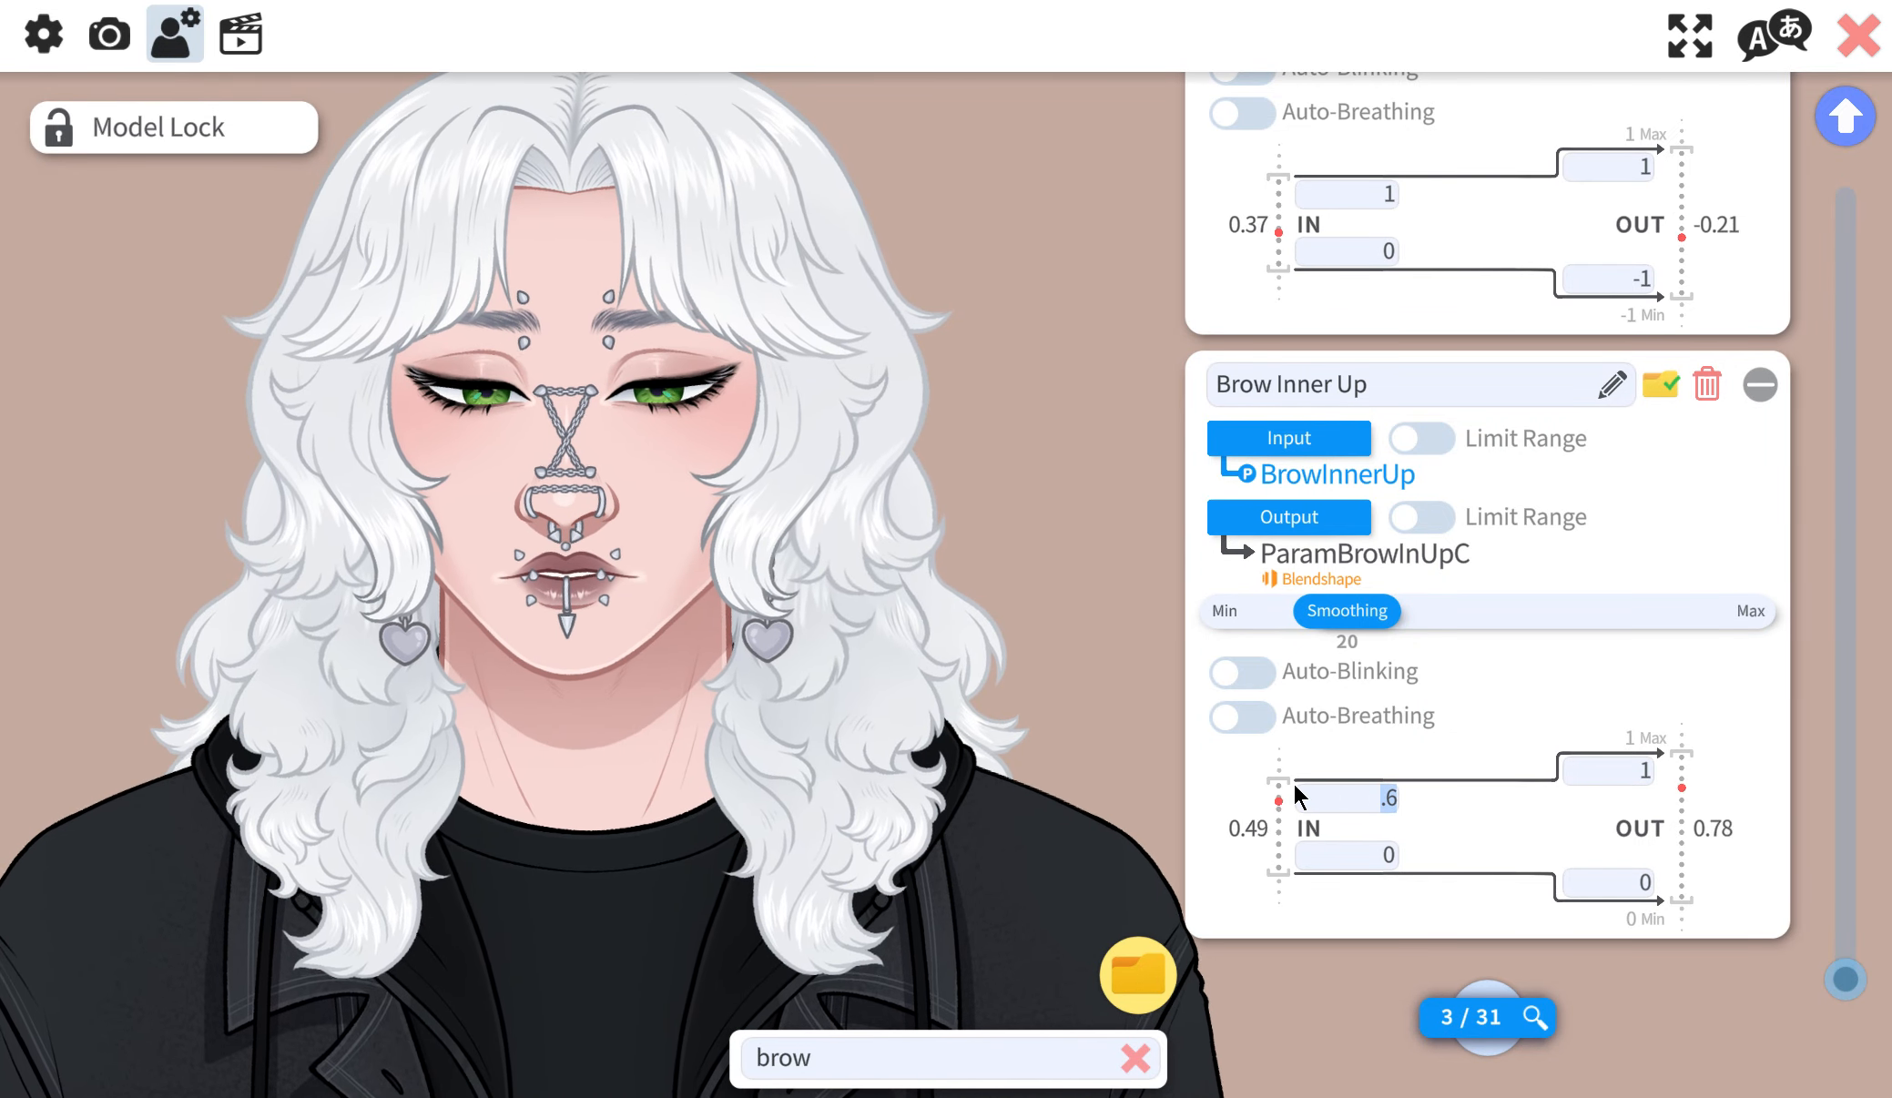
type(".4")
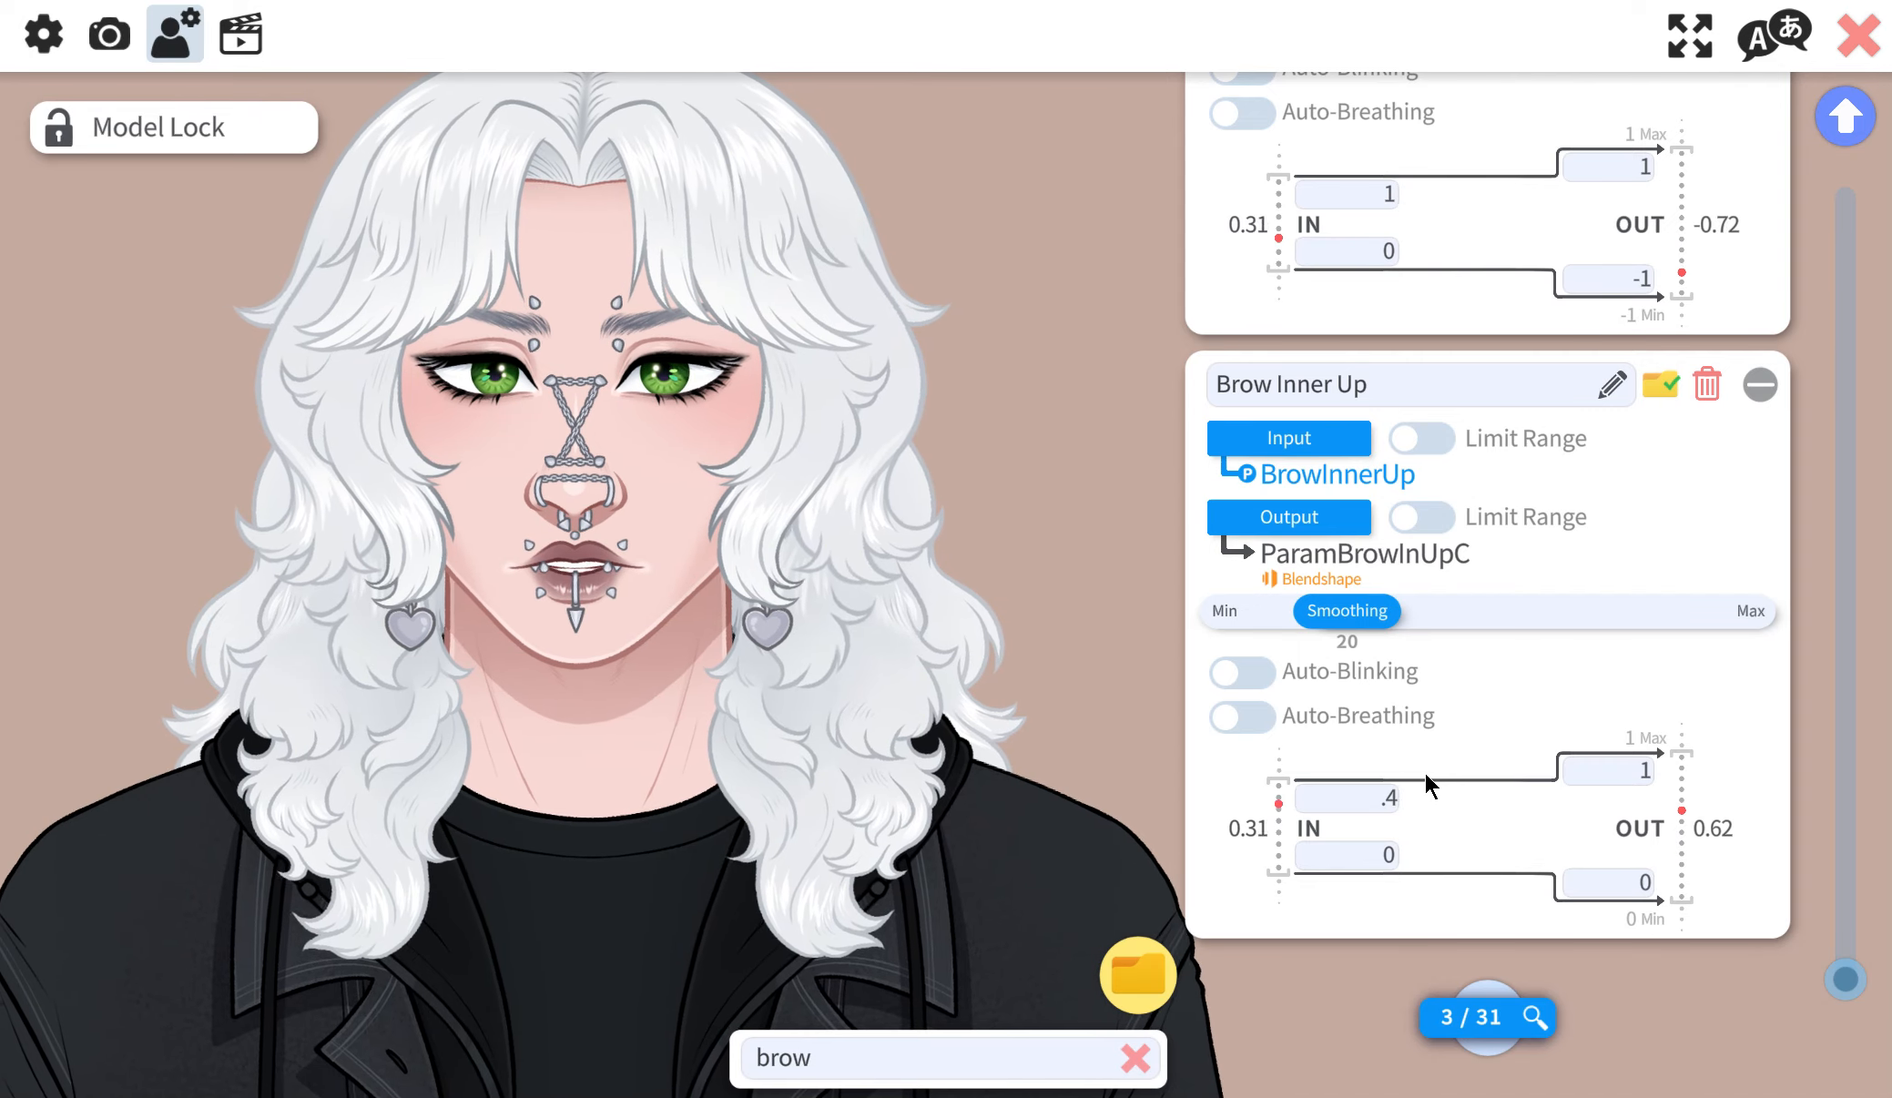